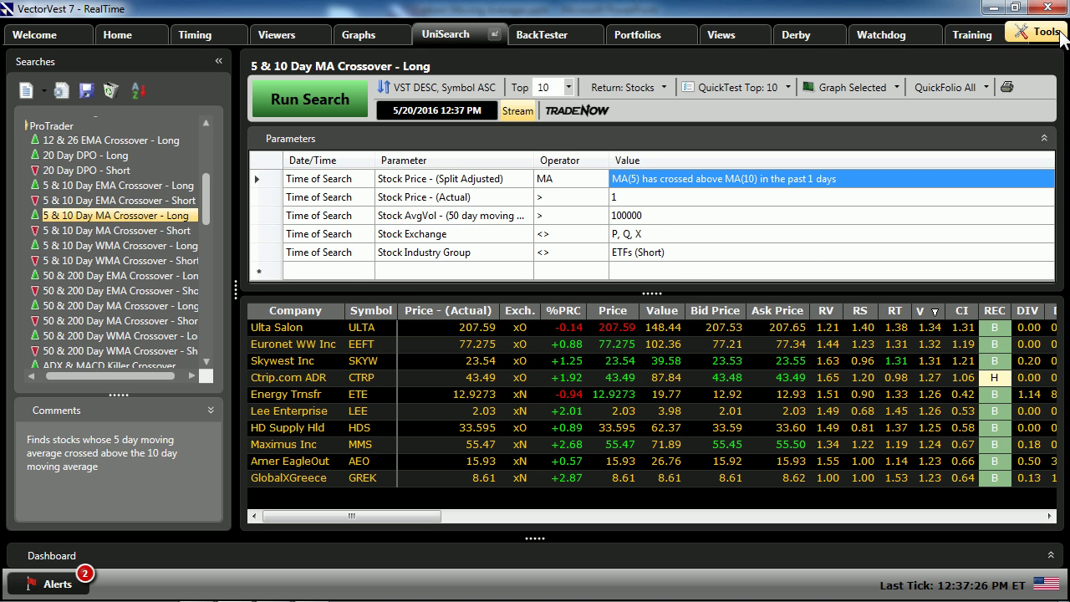
# Start a new custom field in the Custom Field Builder based on the split-adjusted Price field.
pyautogui.click(1049, 37)
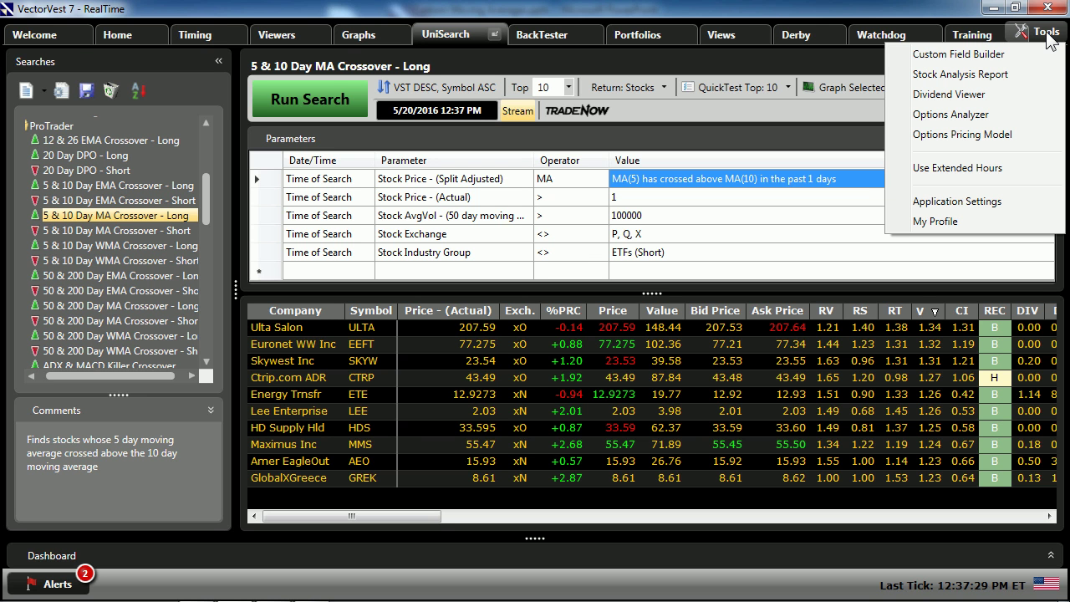
pyautogui.click(959, 55)
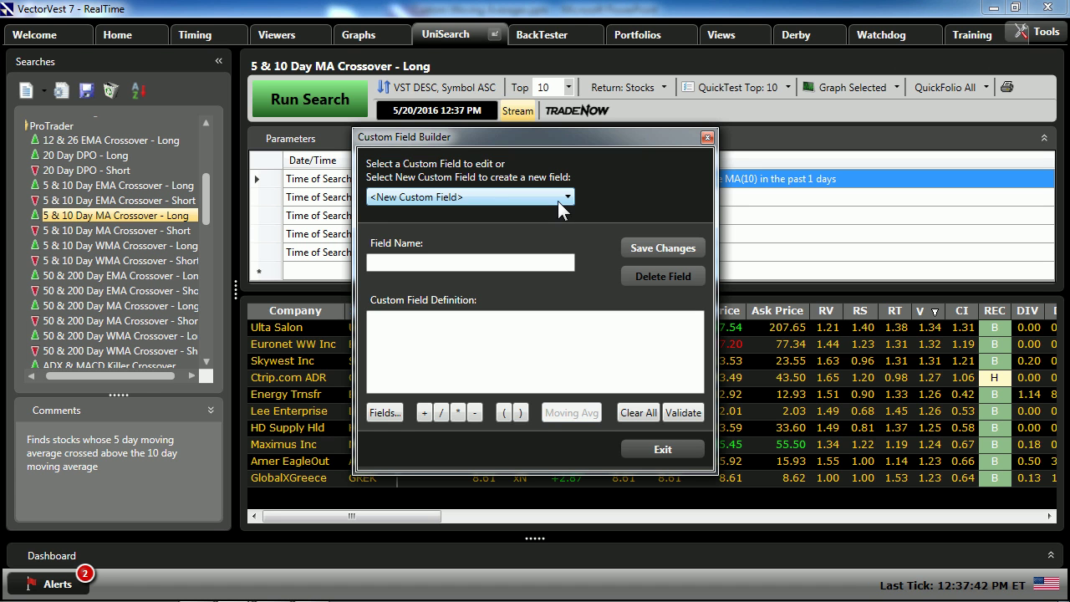
pyautogui.click(381, 415)
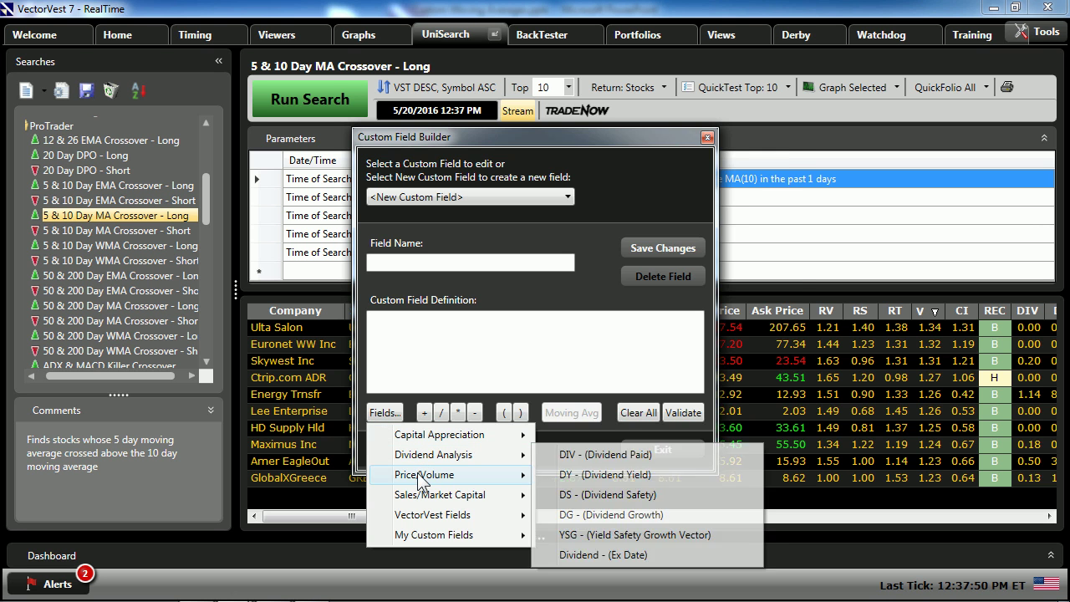
pyautogui.moveTo(430, 481)
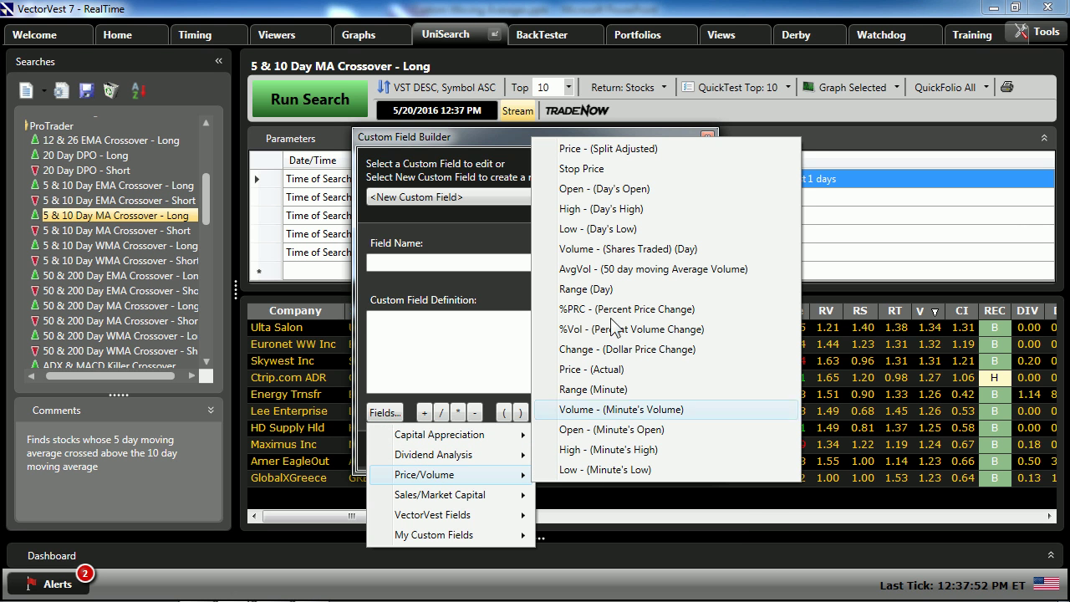
pyautogui.click(605, 149)
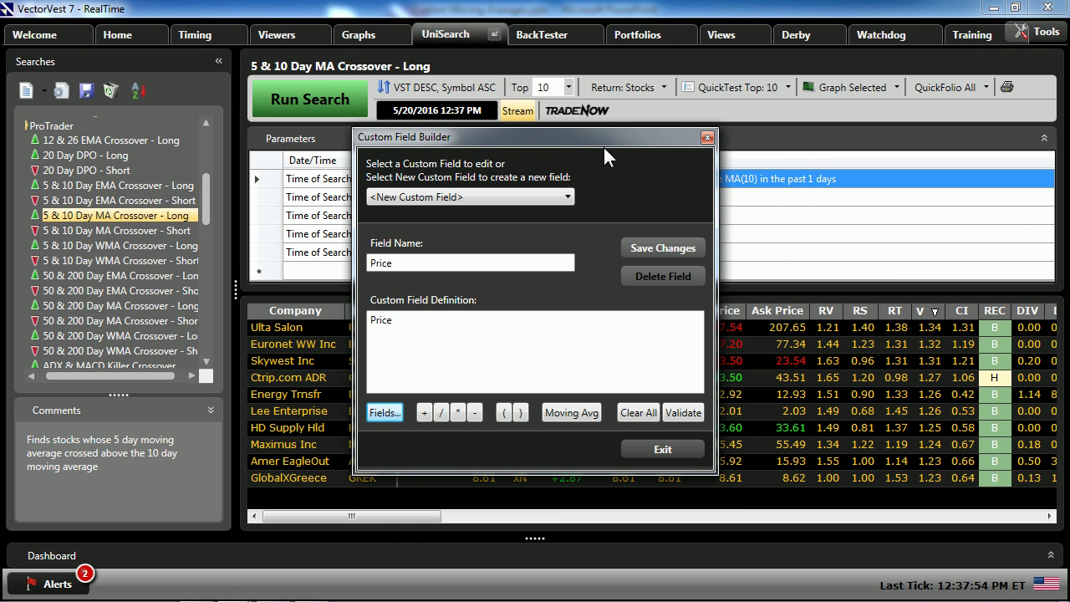
# Apply a custom moving average with a period of 3 days to the Price field.
pyautogui.click(575, 412)
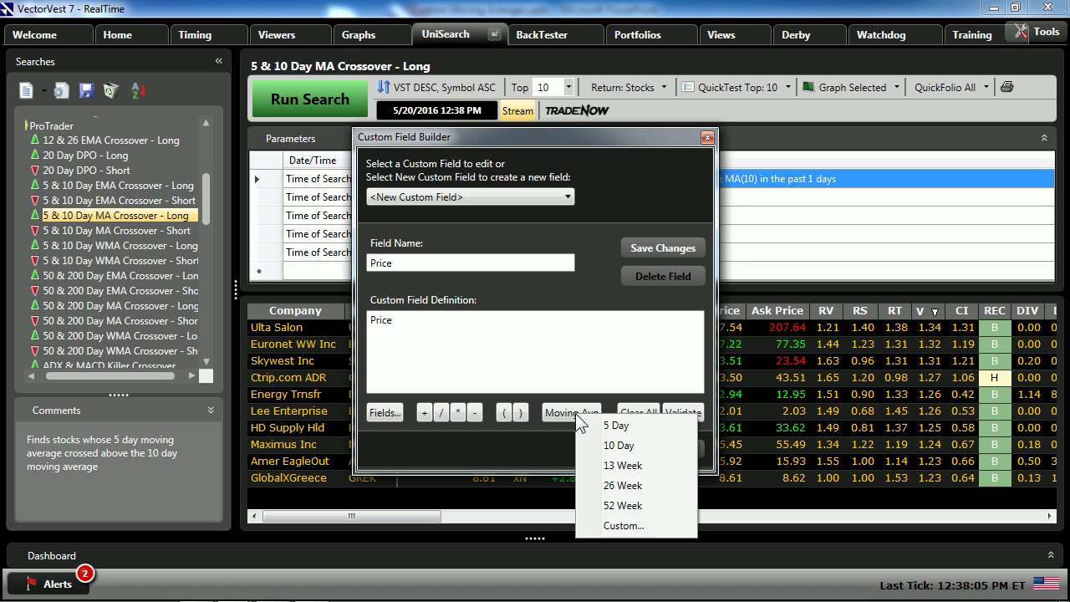
pyautogui.click(624, 527)
pyautogui.moveTo(538, 268); pyautogui.dragTo(496, 269)
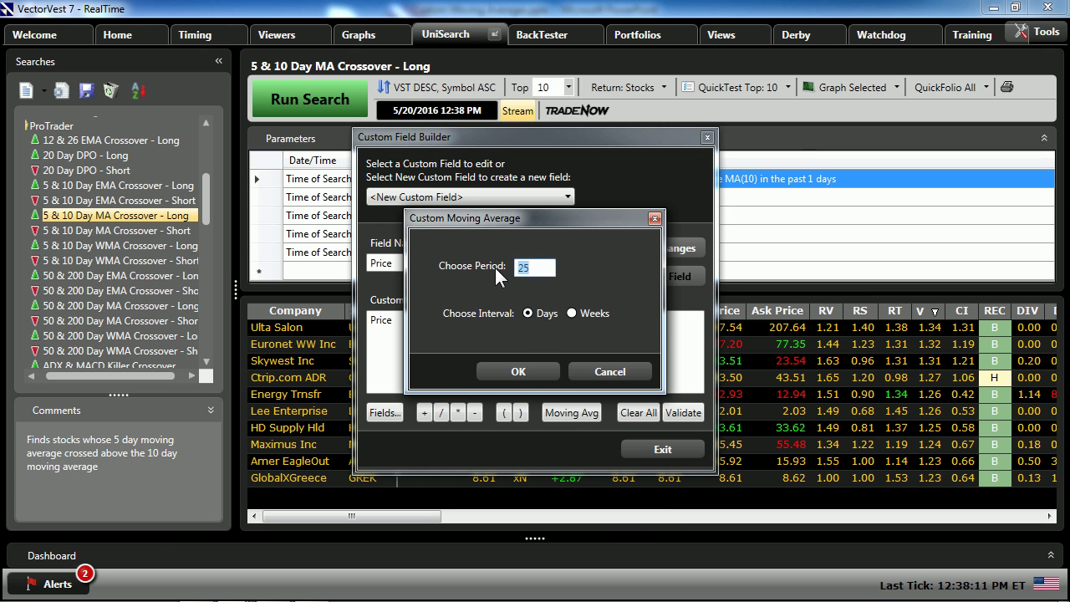
pyautogui.write('3')
pyautogui.click(518, 371)
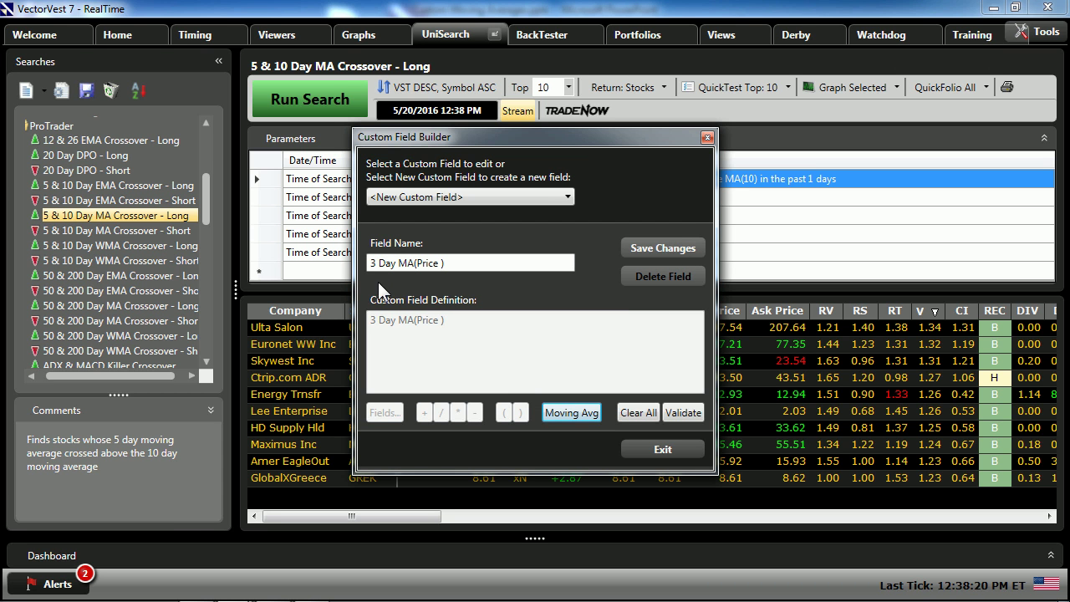
# Validate and save the 3 Day MA(Price) custom field.
pyautogui.click(685, 412)
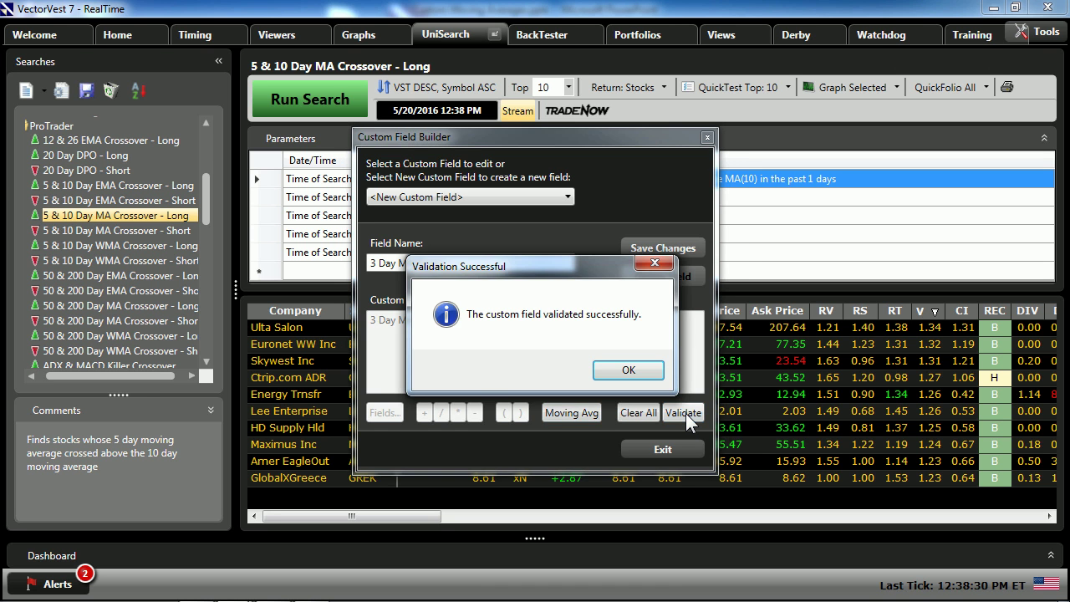
pyautogui.click(633, 370)
pyautogui.click(661, 248)
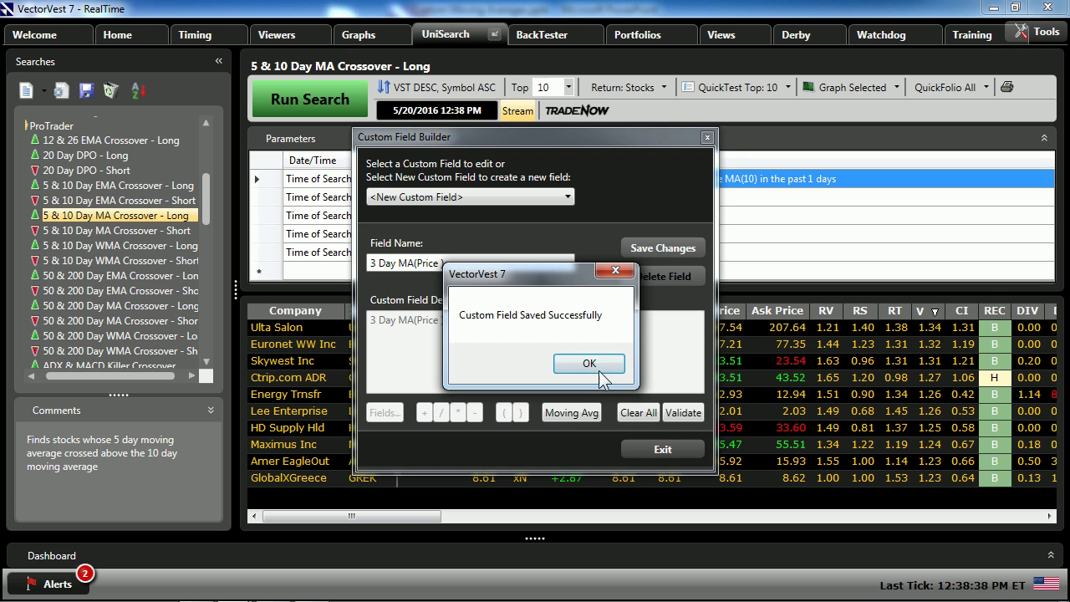
pyautogui.click(602, 374)
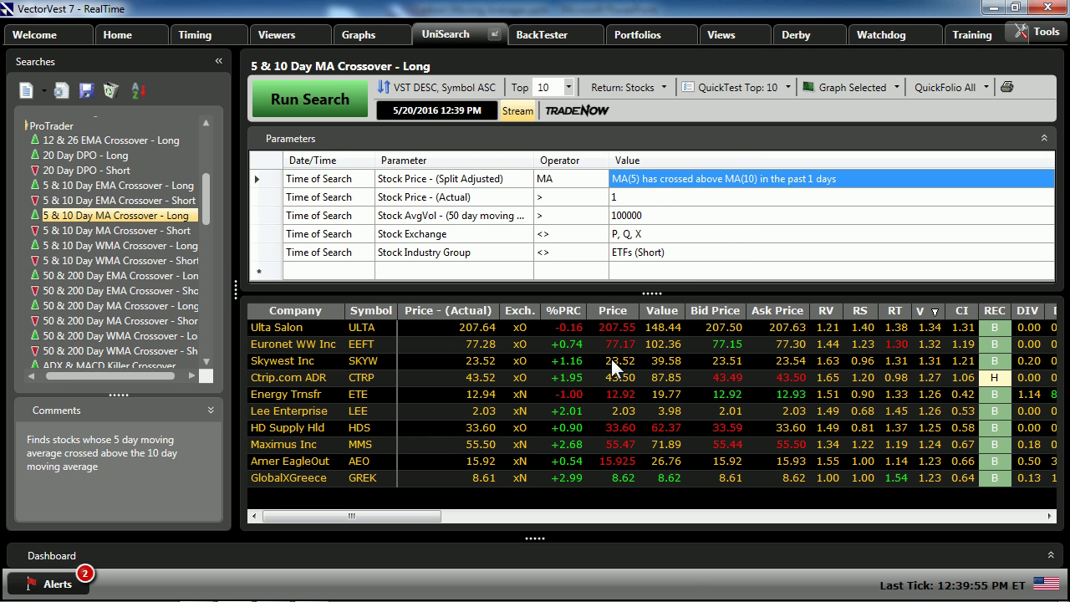
# Load the Top VST-Vector Stocks search from the Searches - Prudent group without saving the modified crossover search, and run it.
pyautogui.doubleClick(54, 126)
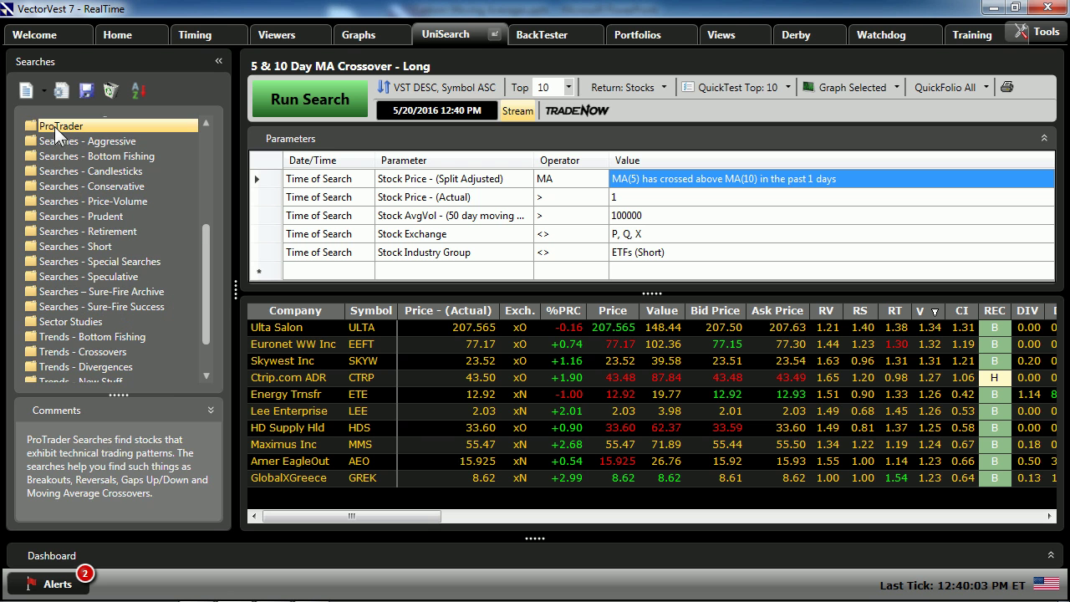
pyautogui.doubleClick(105, 216)
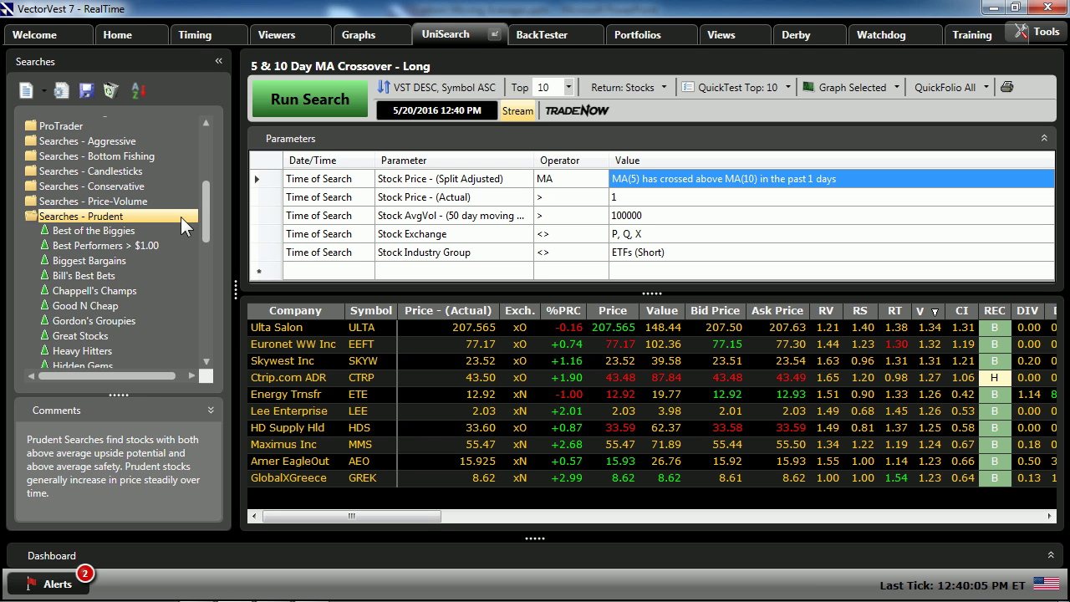
pyautogui.moveTo(206, 212); pyautogui.dragTo(159, 282)
pyautogui.click(113, 260)
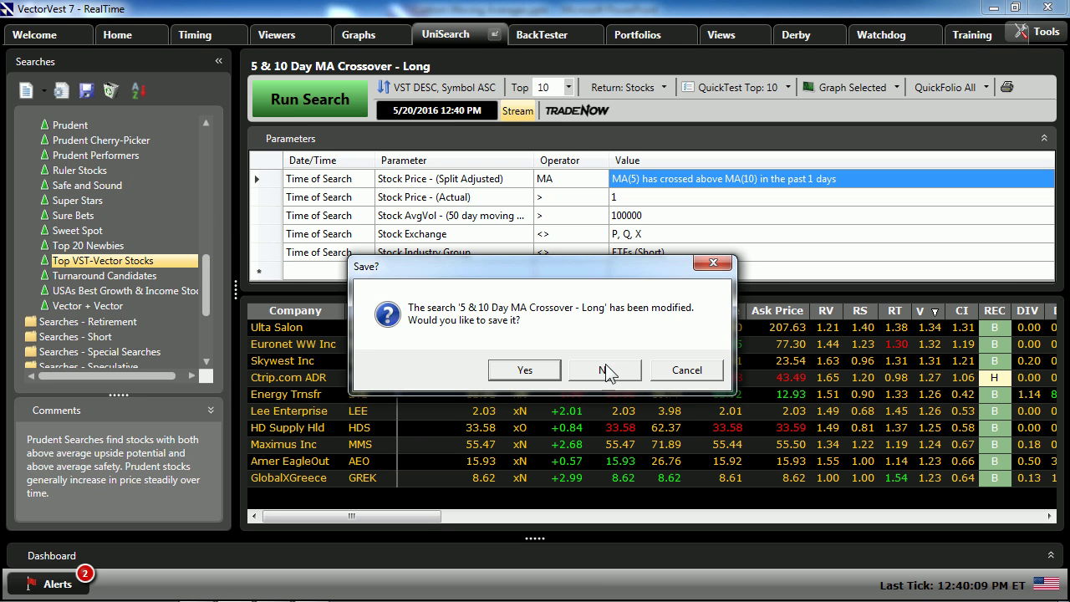
pyautogui.click(603, 370)
pyautogui.click(304, 105)
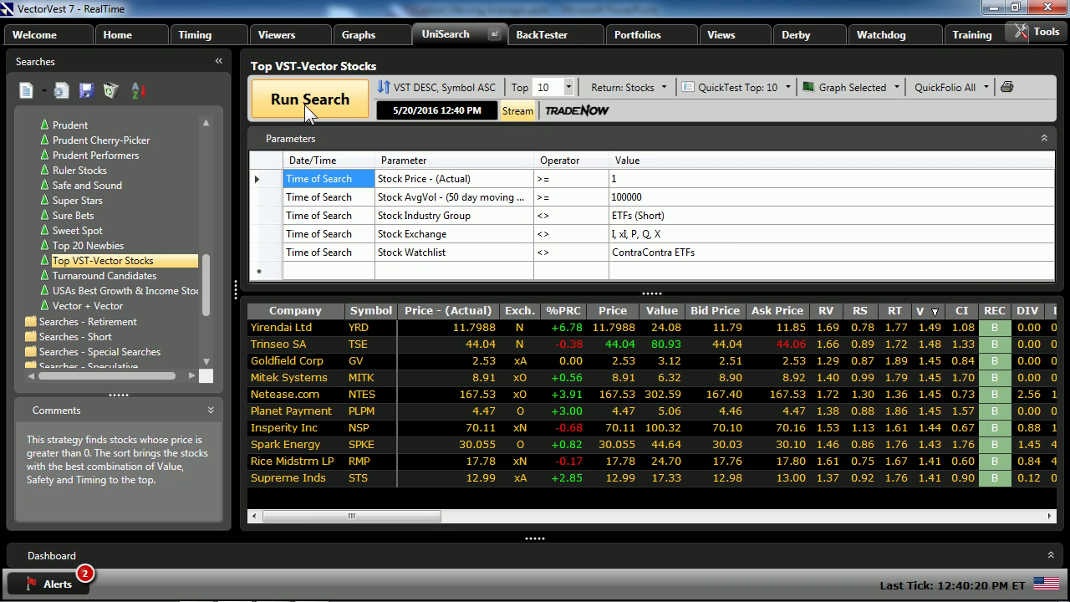
# Add a stock search criterion on the custom field 3 Day MA(Price) with the greater-than operator.
pyautogui.click(406, 270)
pyautogui.moveTo(420, 292)
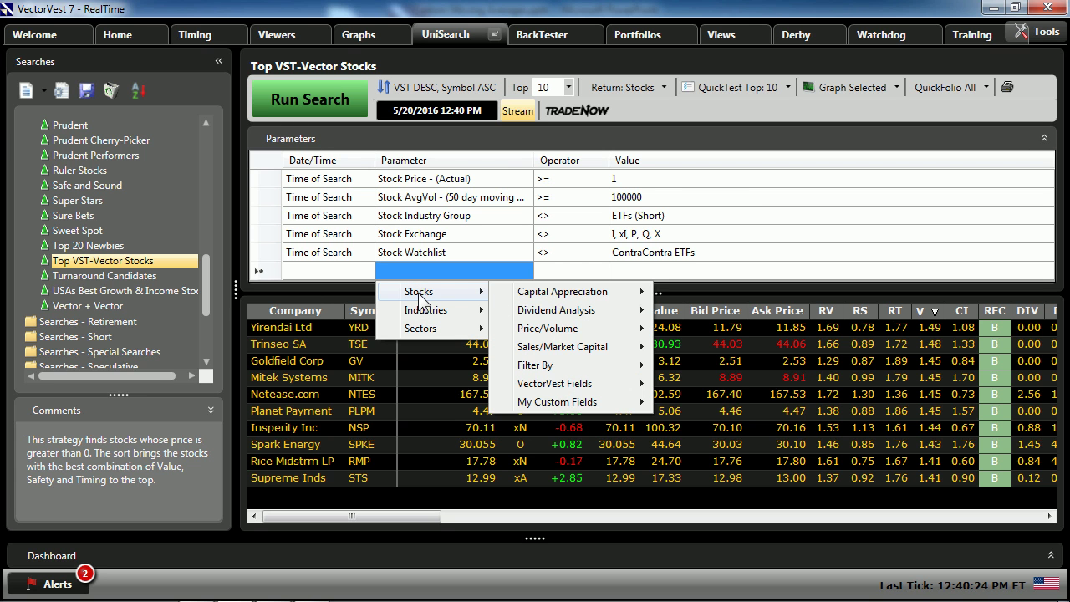
pyautogui.moveTo(547, 402)
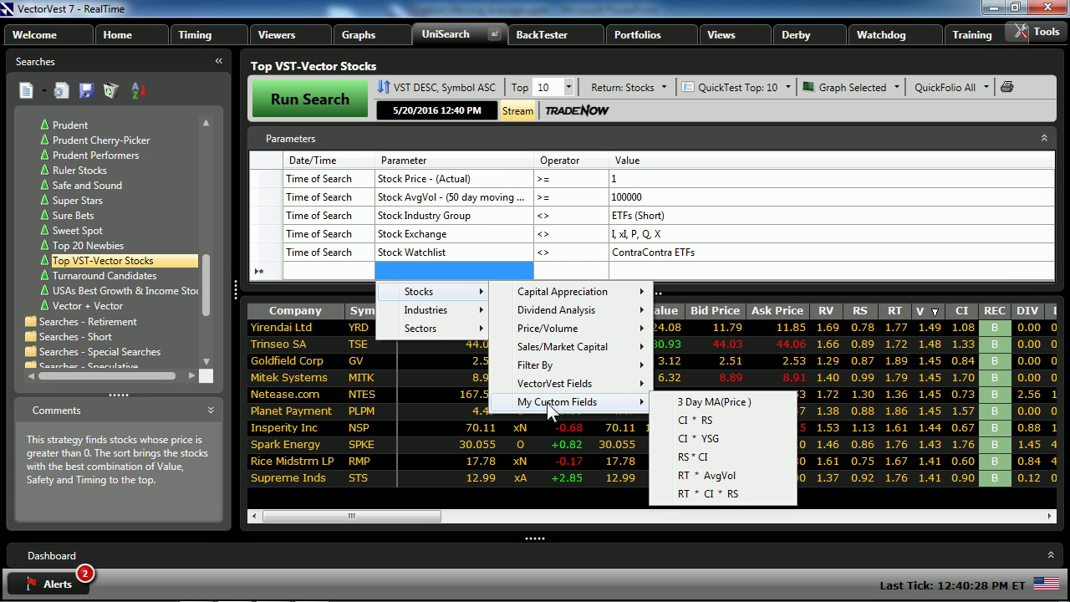
pyautogui.click(708, 402)
pyautogui.click(578, 270)
pyautogui.click(585, 327)
# Set the new criterion's comparison value to the VectorVest field 10 Day MA(Price) for stocks and run the search.
pyautogui.click(635, 274)
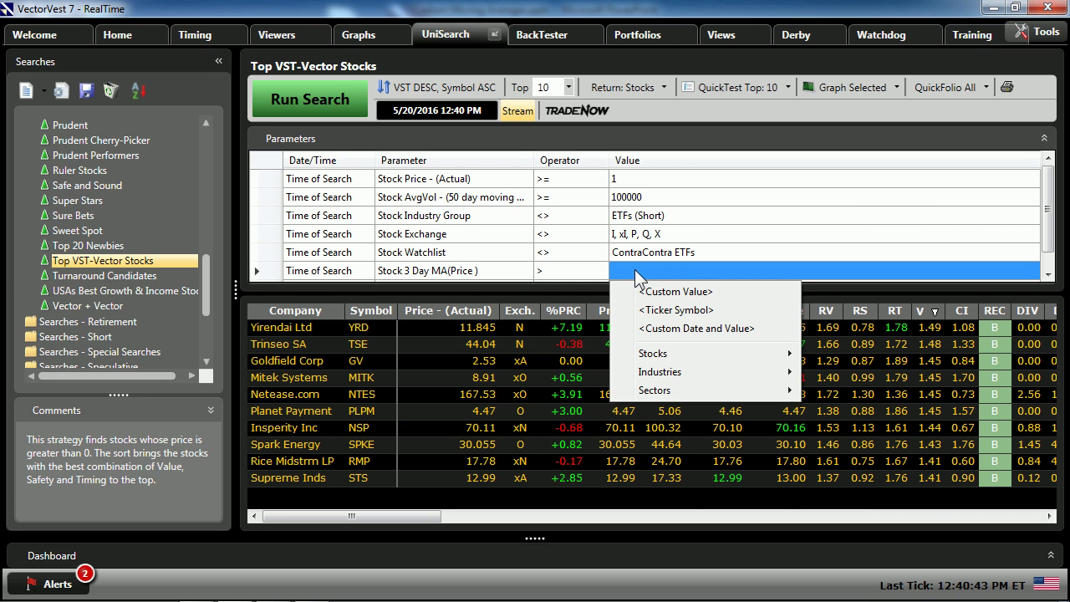
pyautogui.moveTo(662, 364)
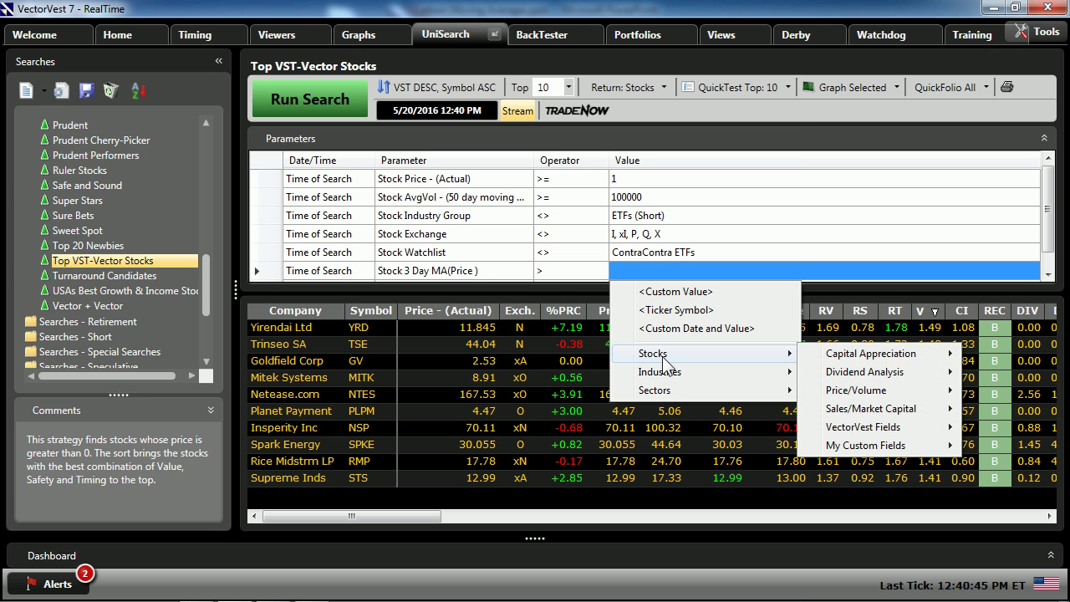
pyautogui.moveTo(879, 435)
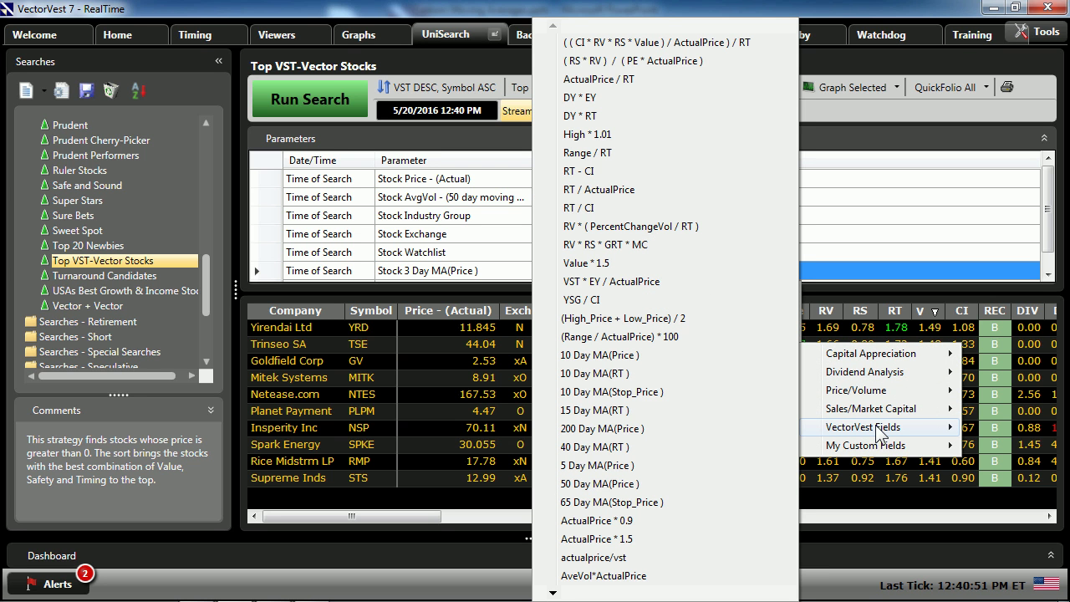
pyautogui.click(595, 355)
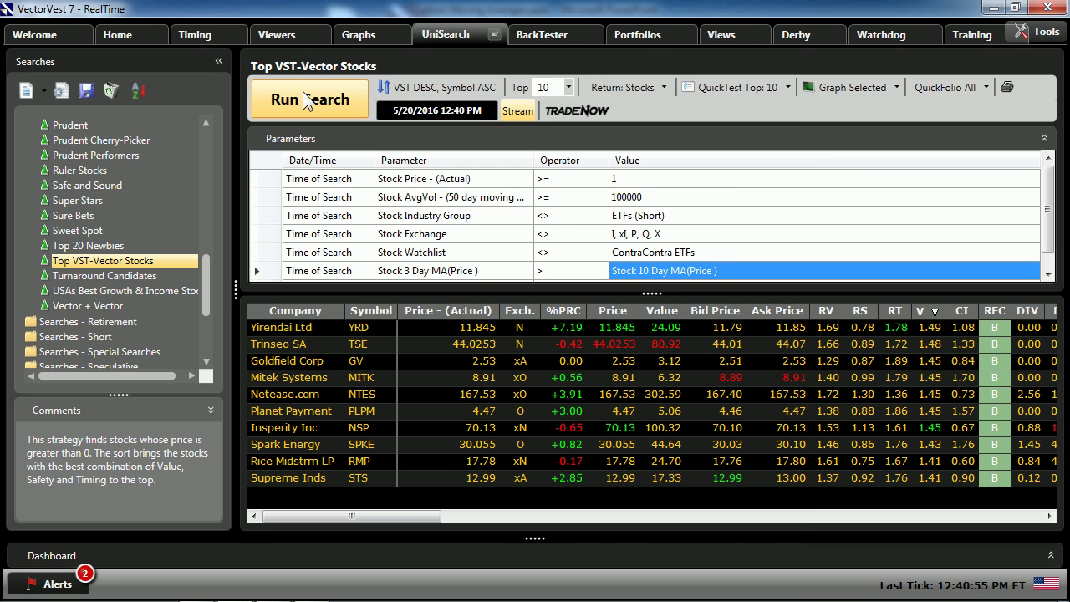
pyautogui.click(303, 95)
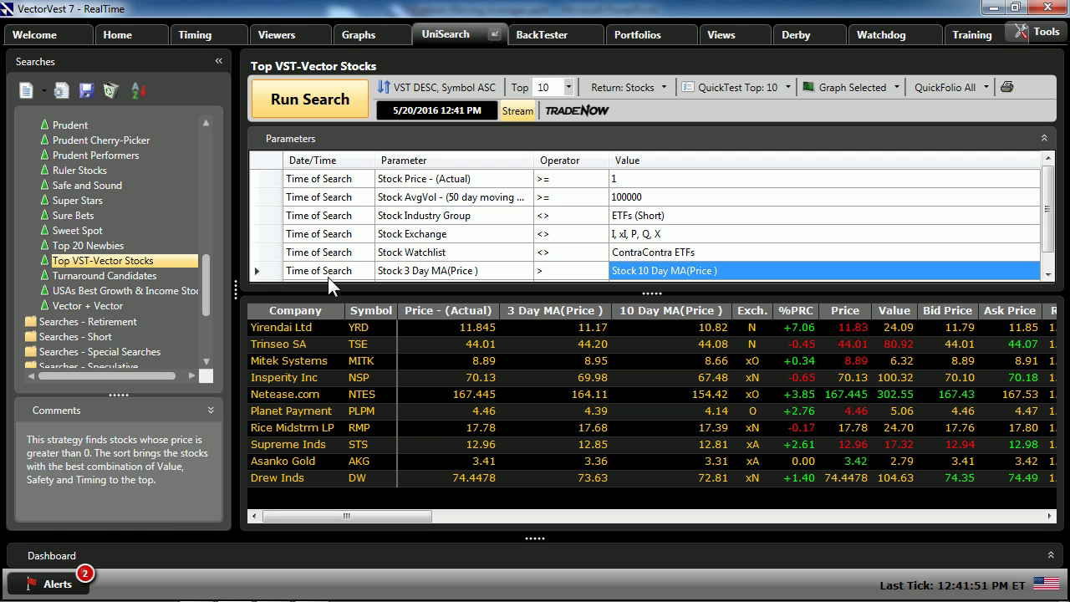
# Begin another new custom field in the Custom Field Builder using the split-adjusted Price field.
pyautogui.click(1045, 30)
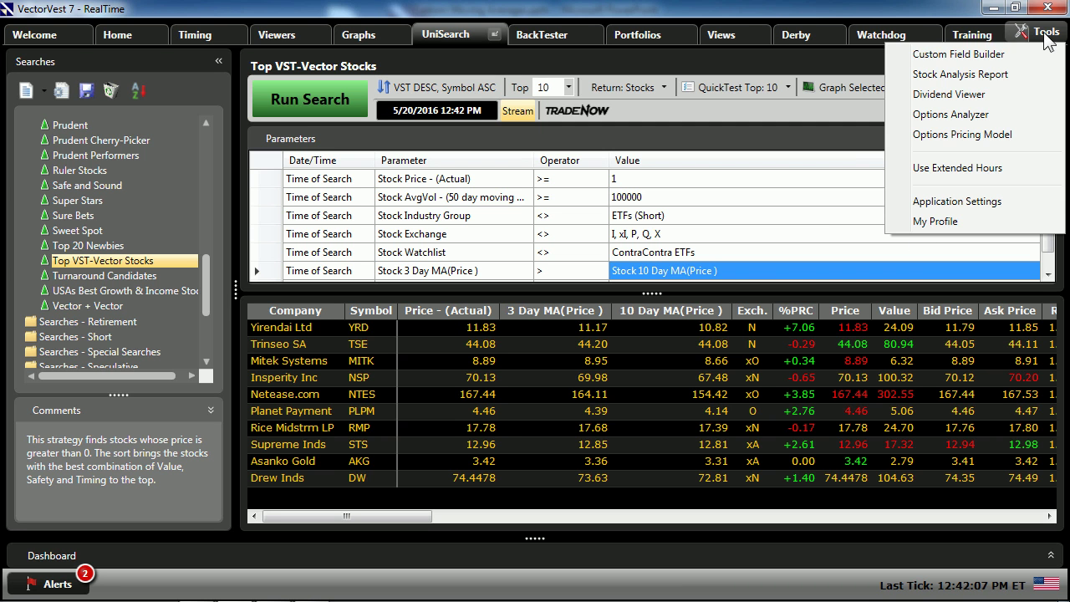
pyautogui.click(982, 52)
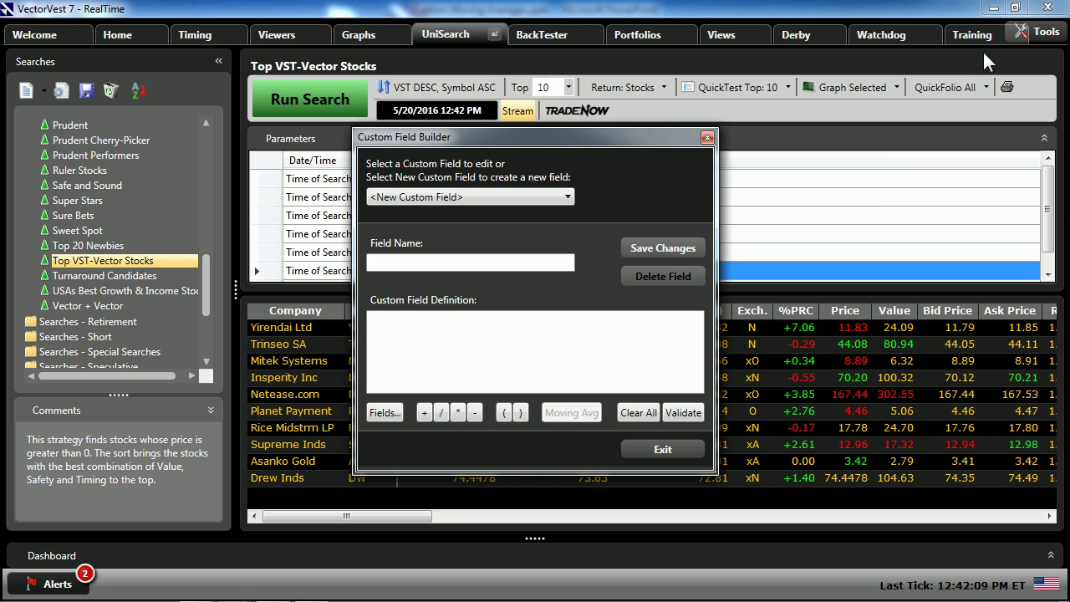
pyautogui.click(397, 414)
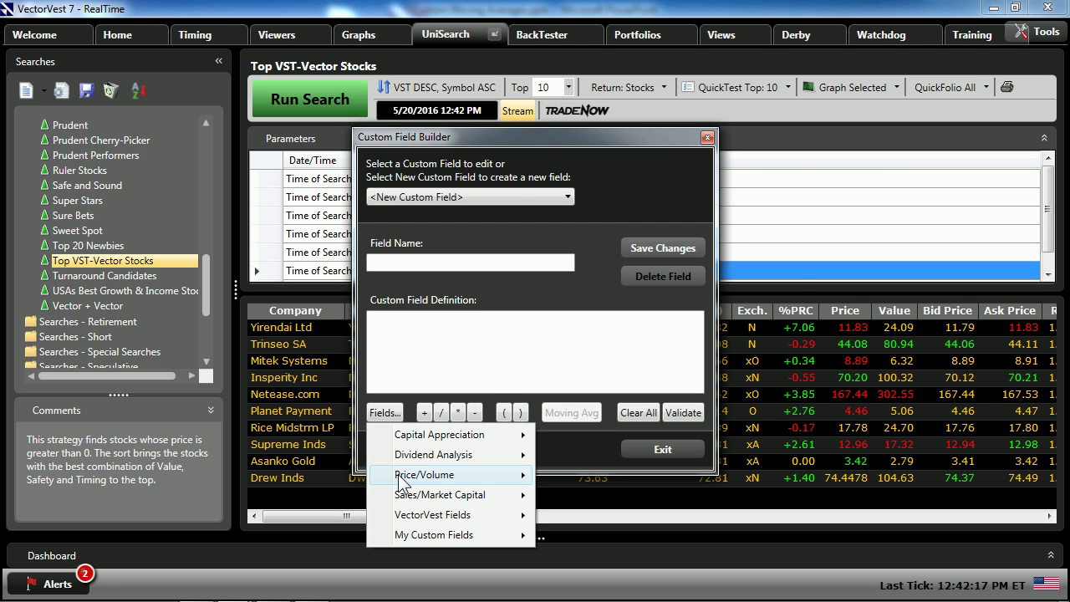
pyautogui.moveTo(399, 476)
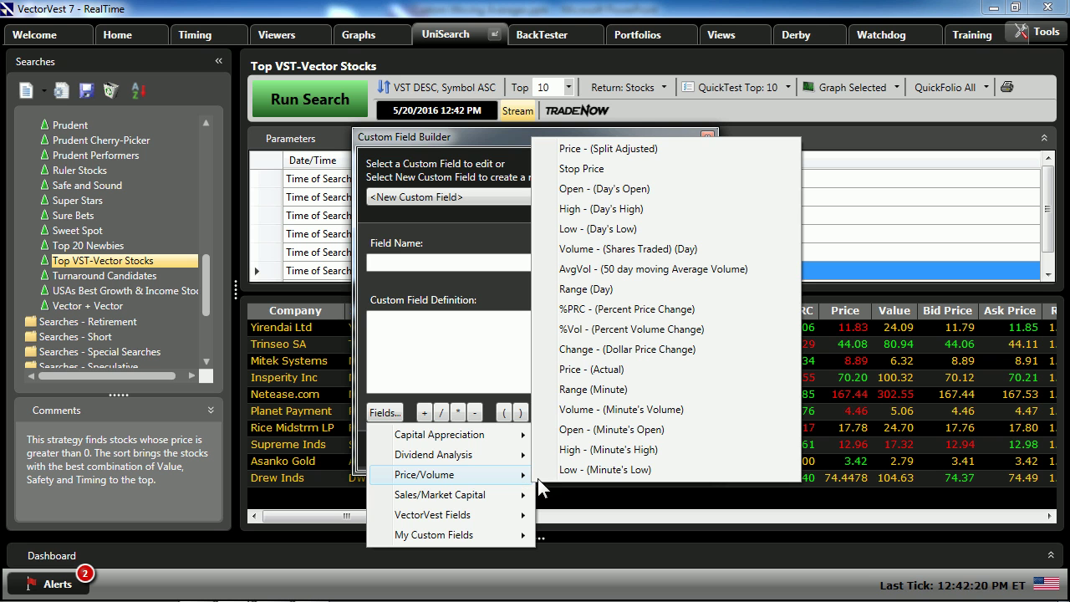
pyautogui.click(600, 150)
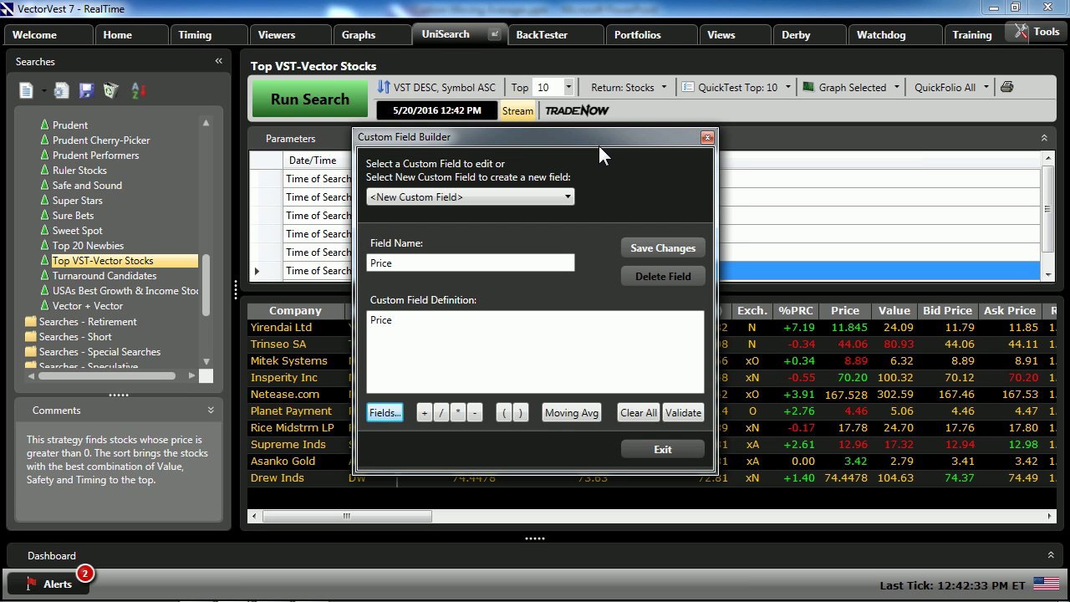
# Turn the Price field into a custom 8-day moving average, and validate and save the custom field.
pyautogui.click(572, 413)
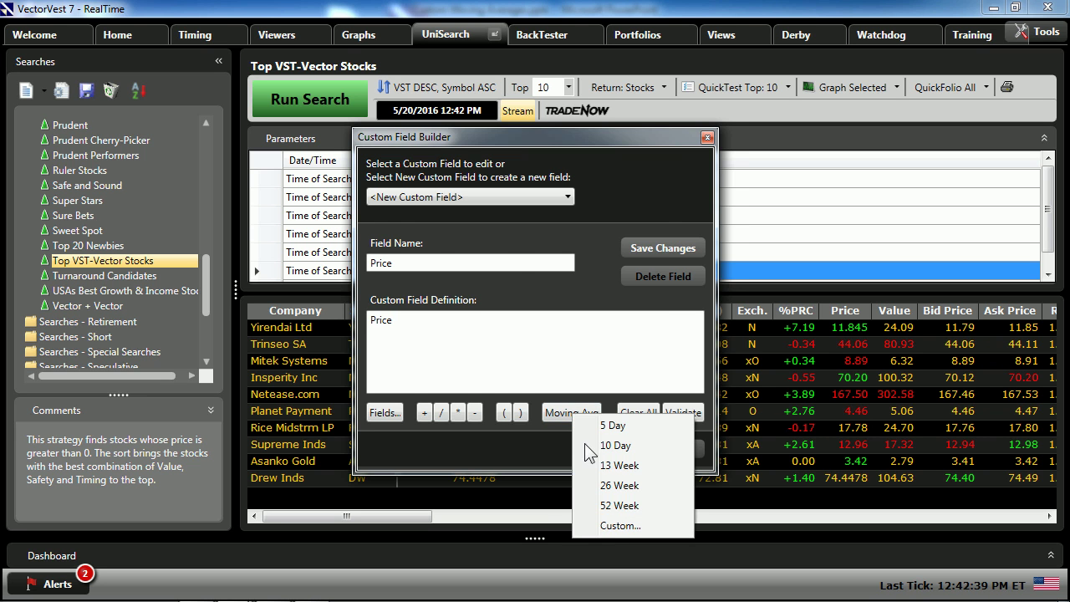
pyautogui.click(603, 525)
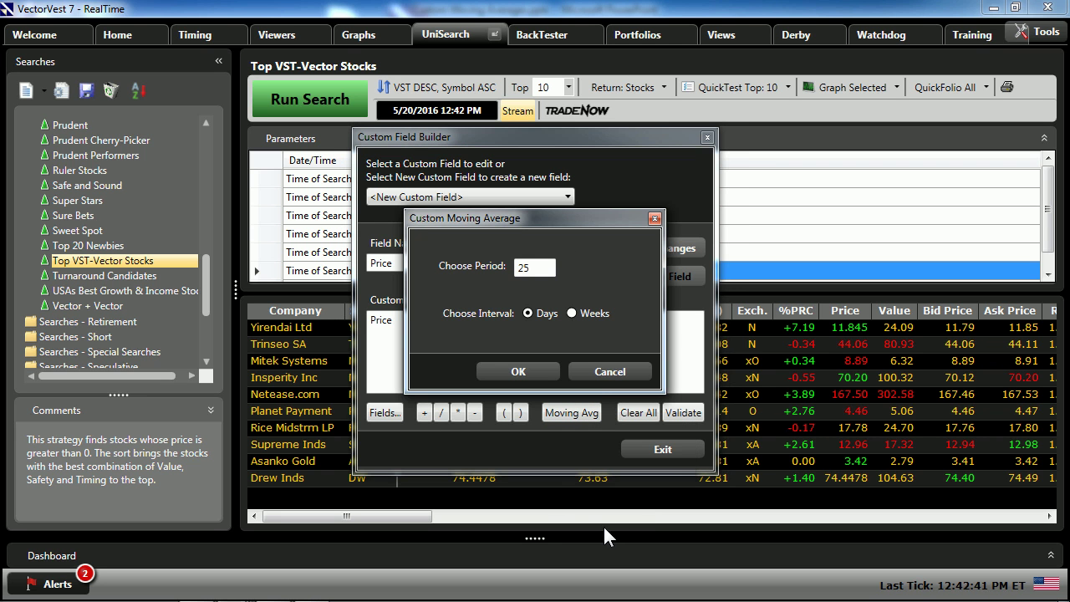
pyautogui.click(526, 267)
pyautogui.write('8')
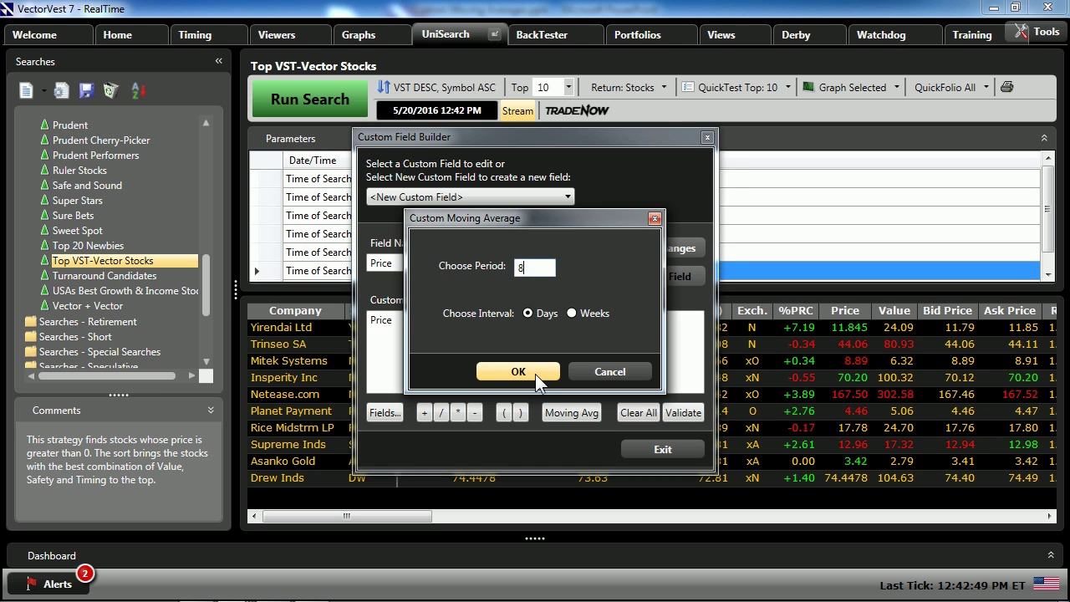
pyautogui.click(534, 373)
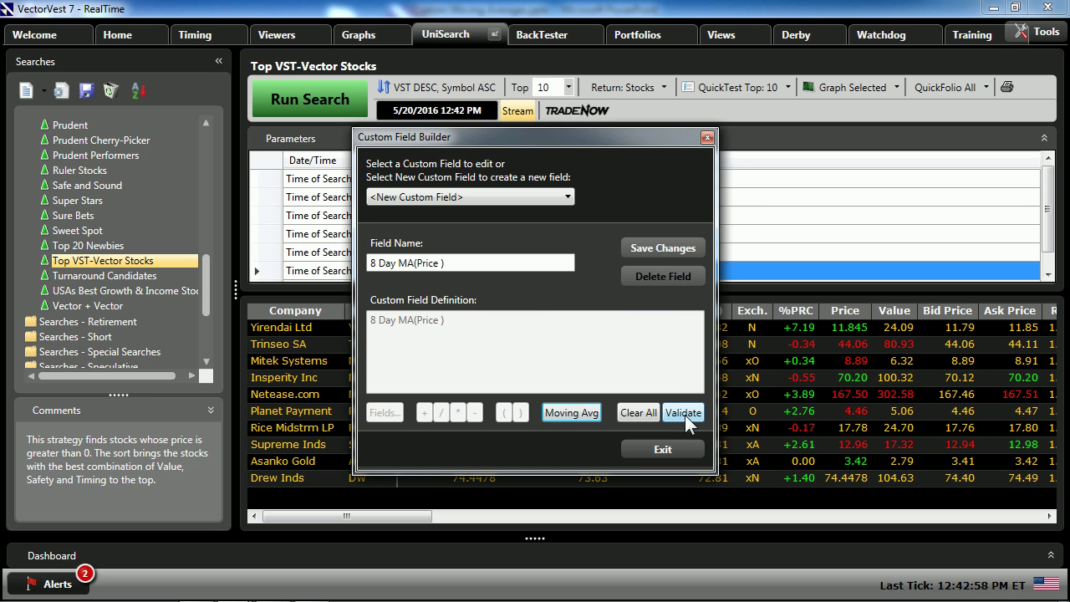
pyautogui.click(684, 416)
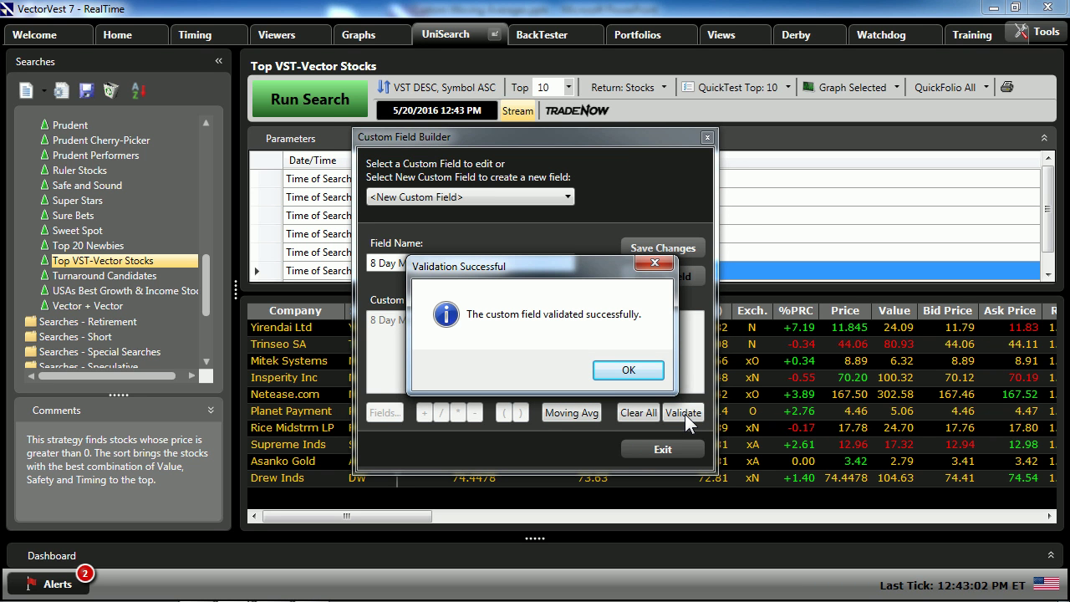
pyautogui.click(627, 373)
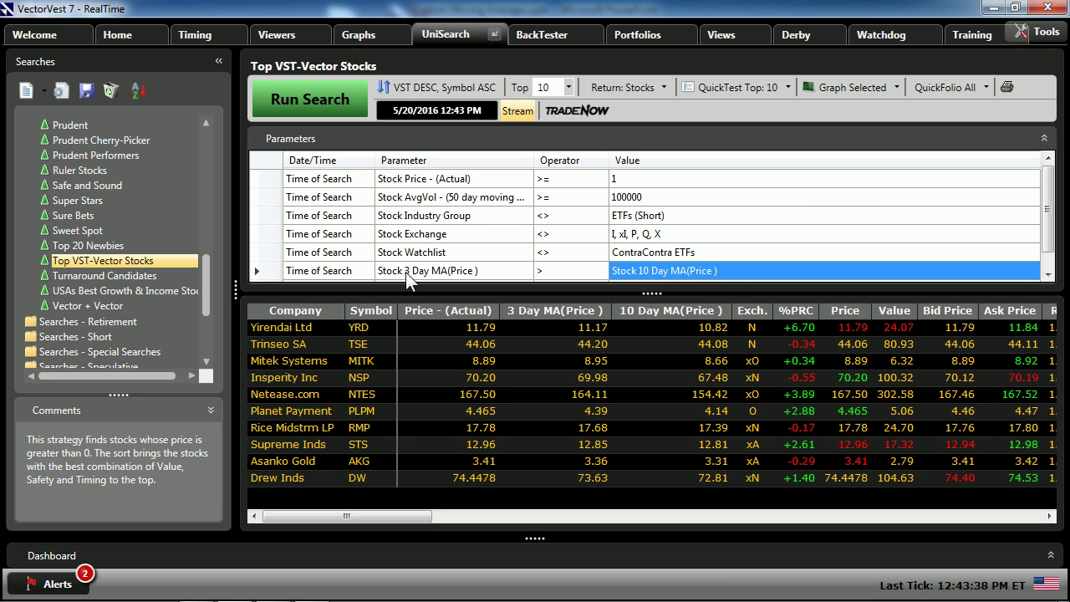
# Change the comparison value of the 3 Day MA(Price) criterion to the custom field 8 Day MA(Price).
pyautogui.click(650, 274)
pyautogui.moveTo(665, 352)
pyautogui.moveTo(830, 449)
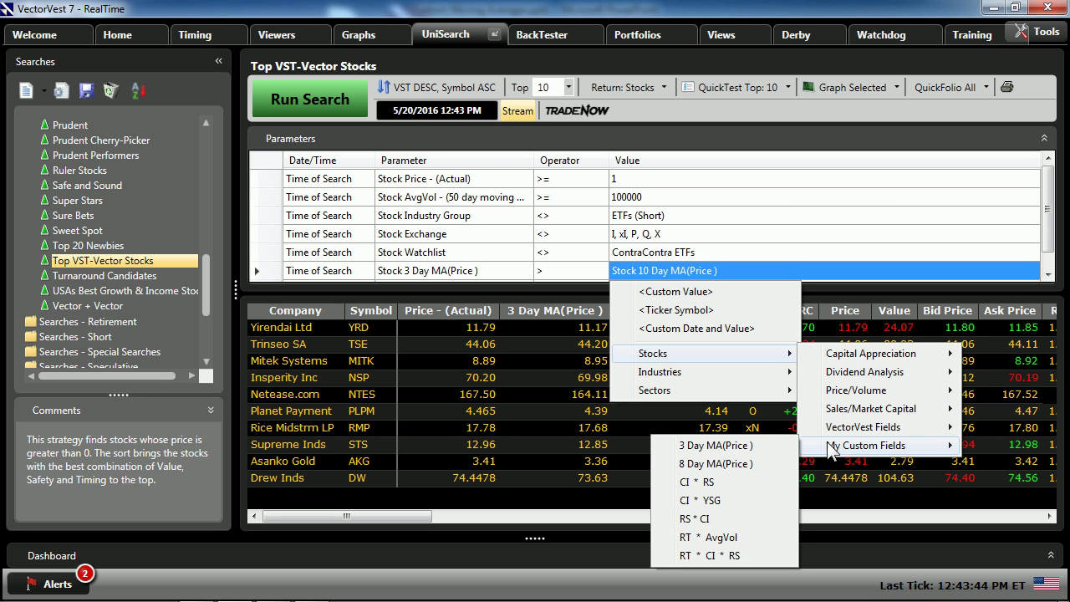
pyautogui.click(723, 465)
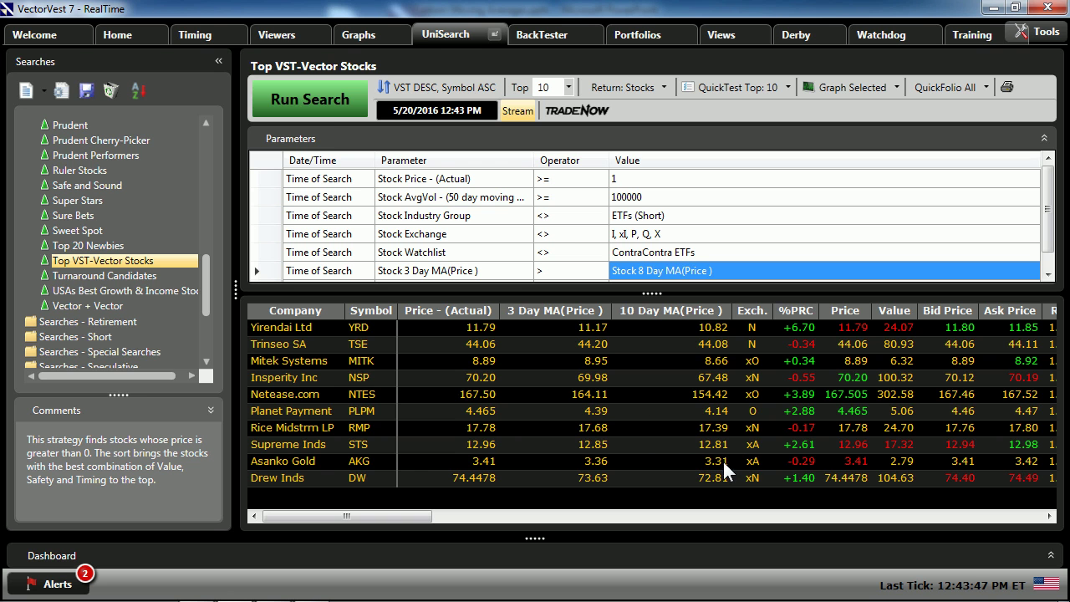
# Run the Top VST-Vector Stocks search and open the stock graph for Yirendai Ltd from the results.
pyautogui.click(322, 102)
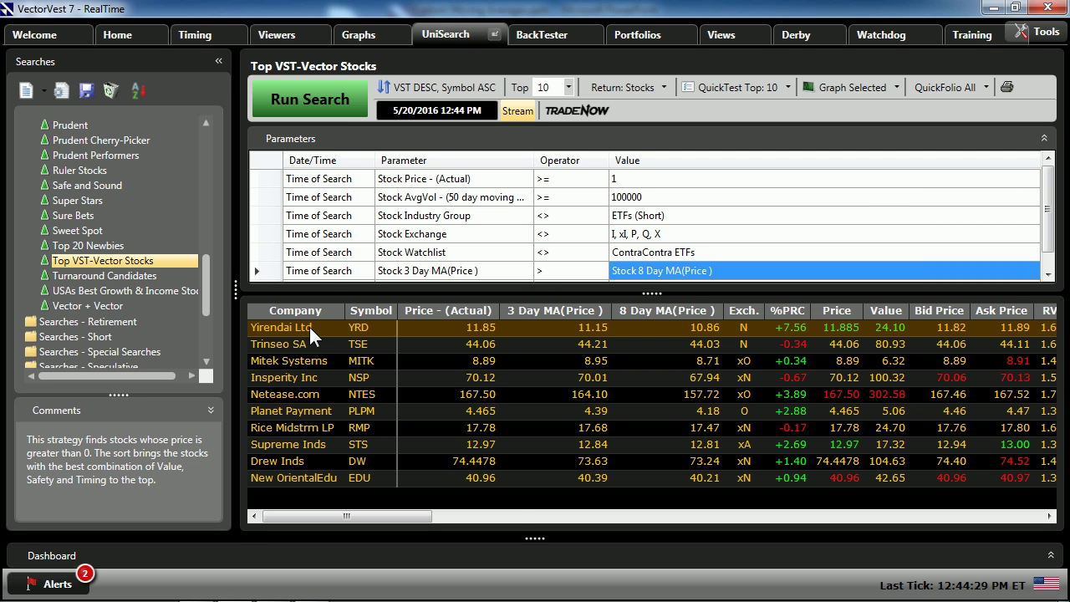
pyautogui.rightClick(311, 332)
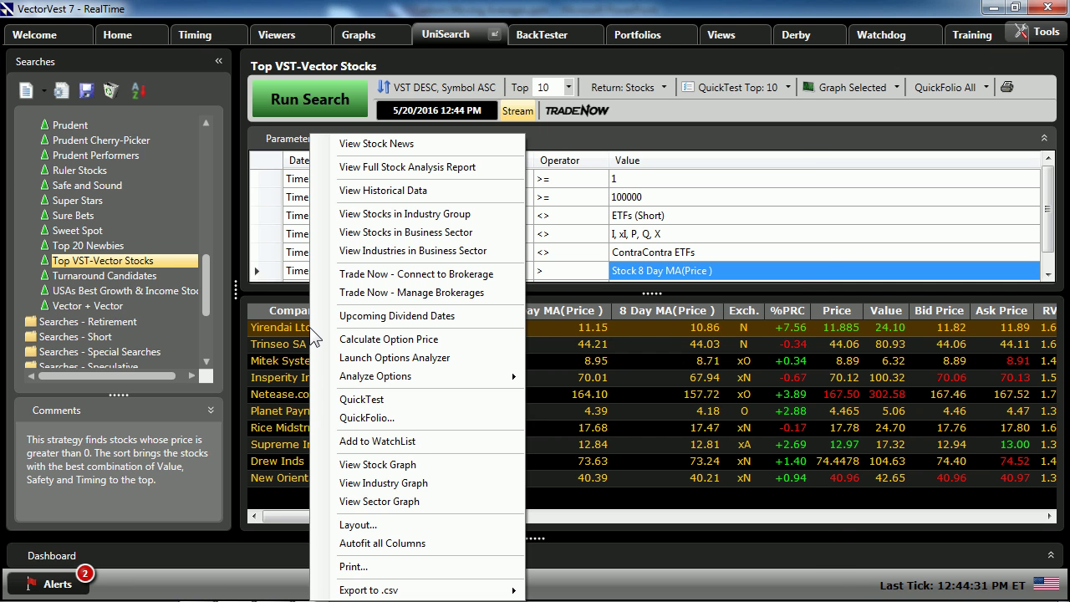
pyautogui.click(774, 12)
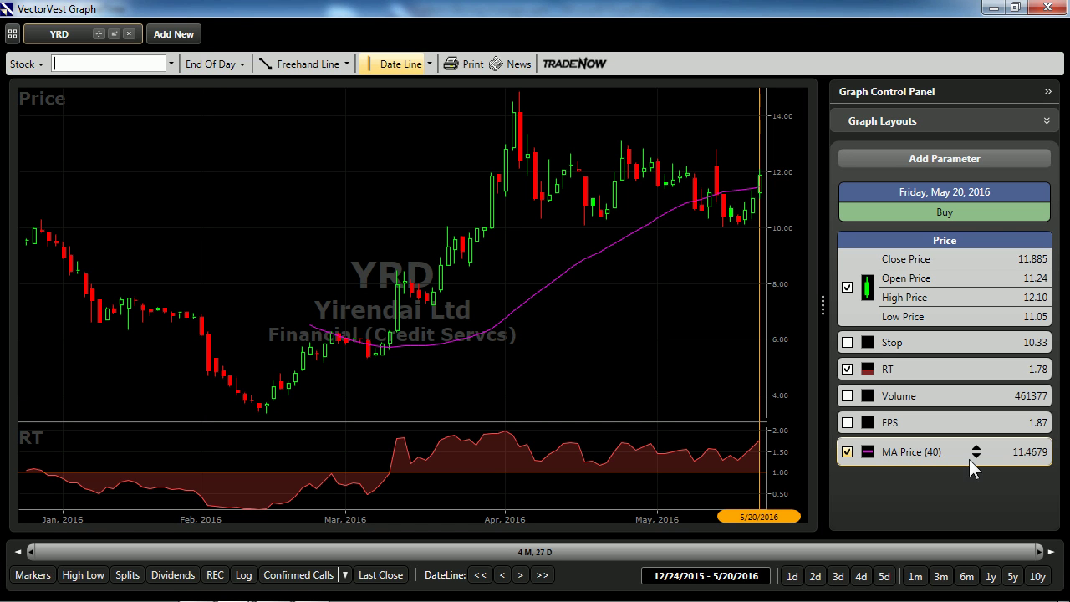
# Set the graph's existing price moving average to a period of 8 and display it.
pyautogui.click(846, 452)
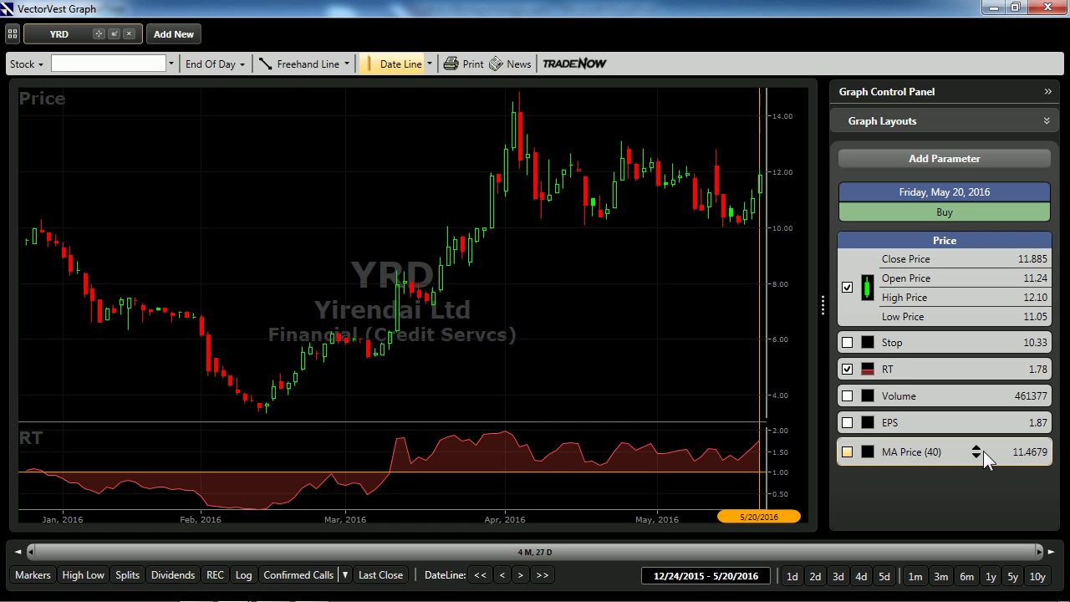
pyautogui.click(977, 456)
pyautogui.moveTo(978, 456); pyautogui.dragTo(978, 456)
pyautogui.click(847, 453)
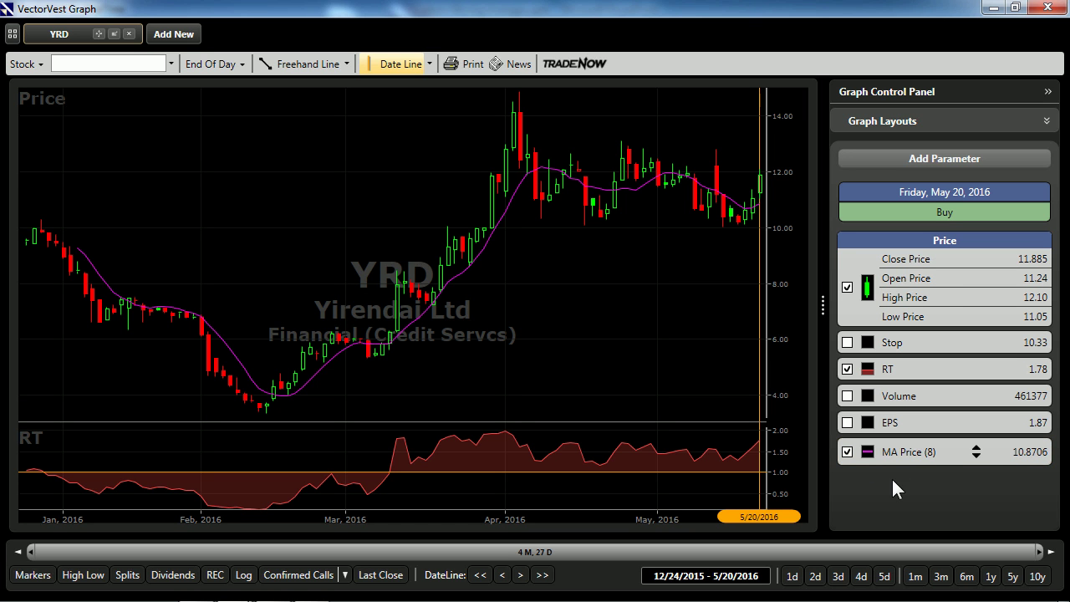
# Add a second simple moving average of price to the graph, set its period to 3, and display it.
pyautogui.rightClick(940, 277)
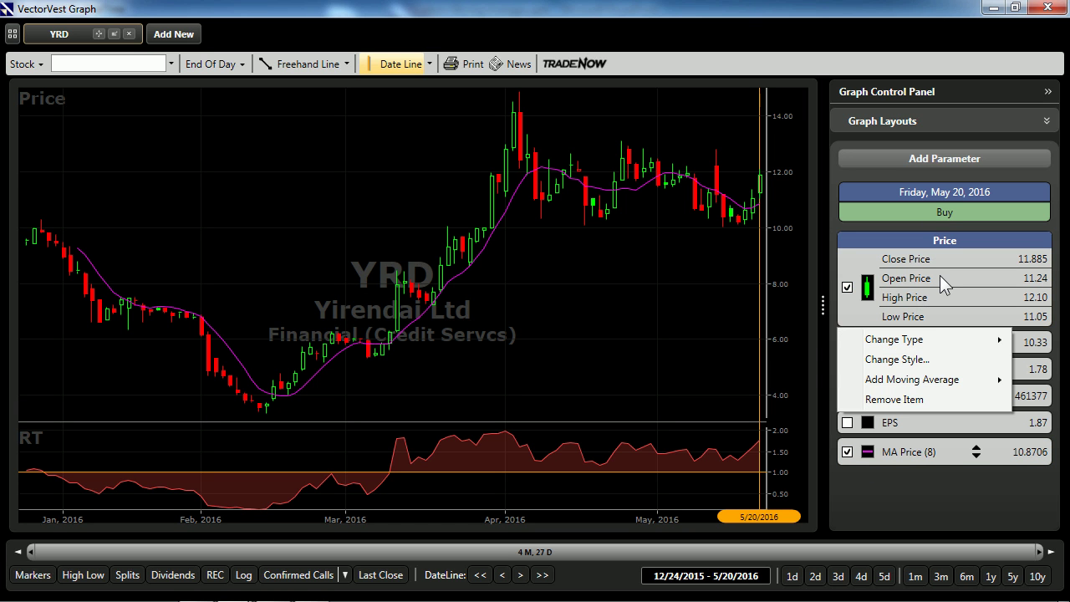
pyautogui.moveTo(934, 383)
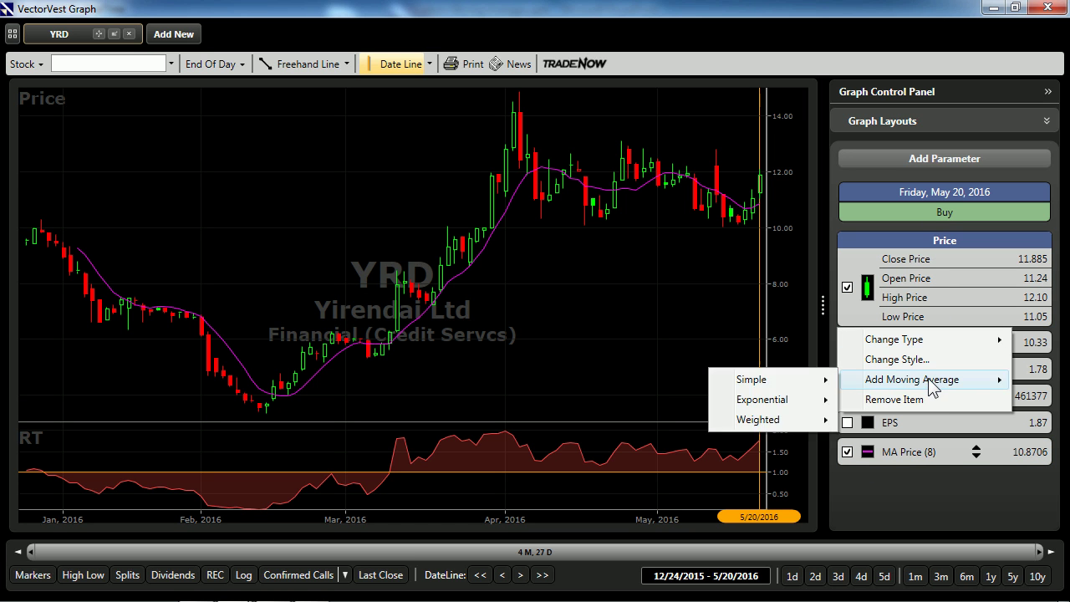
pyautogui.moveTo(762, 383)
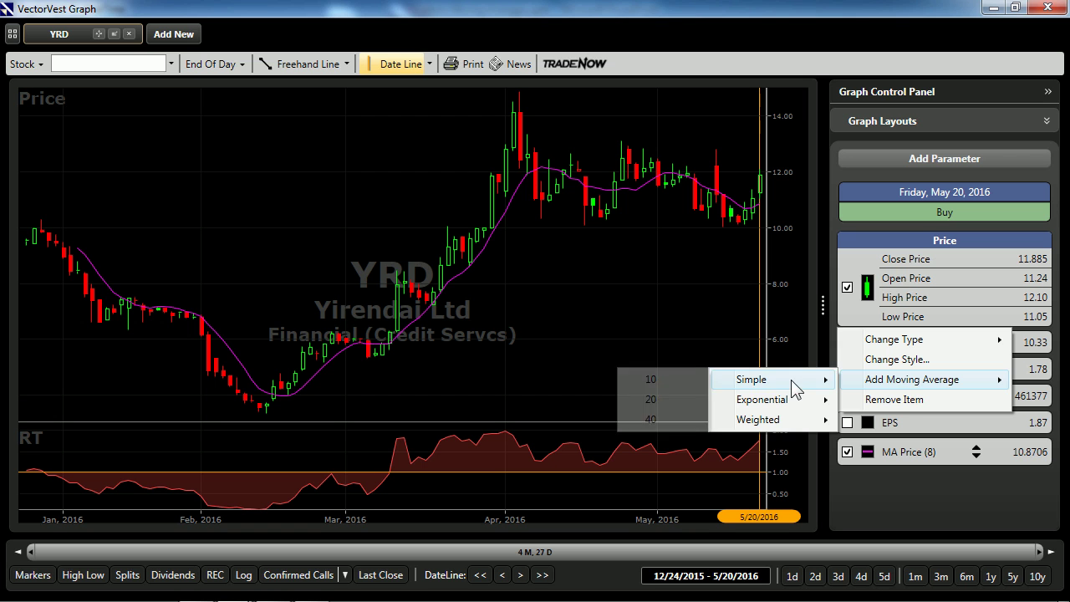
pyautogui.click(670, 381)
pyautogui.click(976, 488)
pyautogui.click(976, 489)
pyautogui.click(976, 488)
pyautogui.click(976, 488)
pyautogui.click(976, 488)
pyautogui.click(976, 488)
pyautogui.click(976, 488)
pyautogui.click(847, 483)
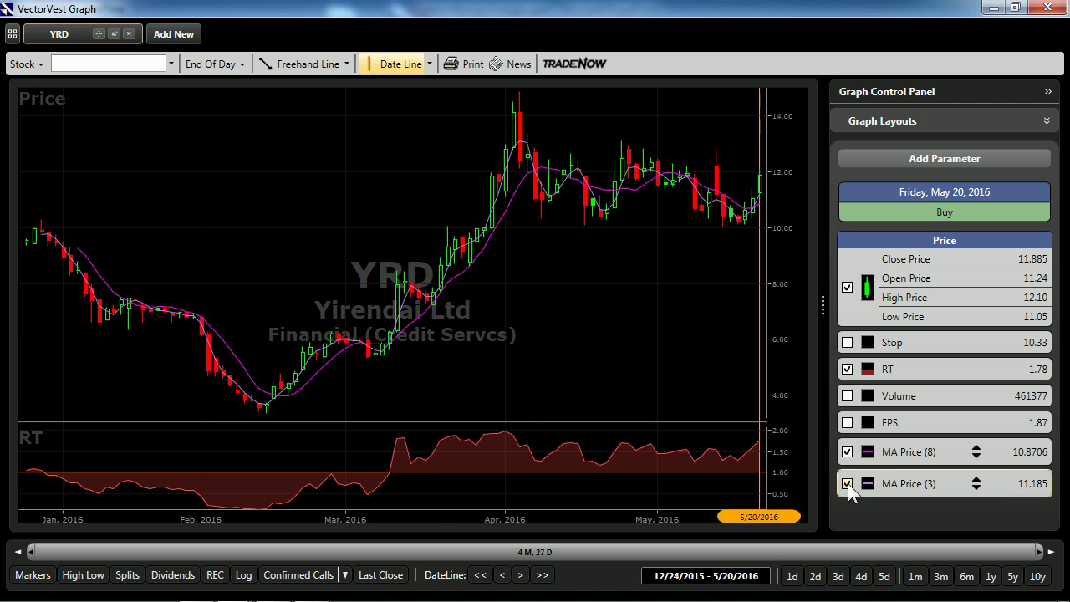
# View one month of the YRD graph to examine the moving average crossover, and close the graph.
pyautogui.click(915, 577)
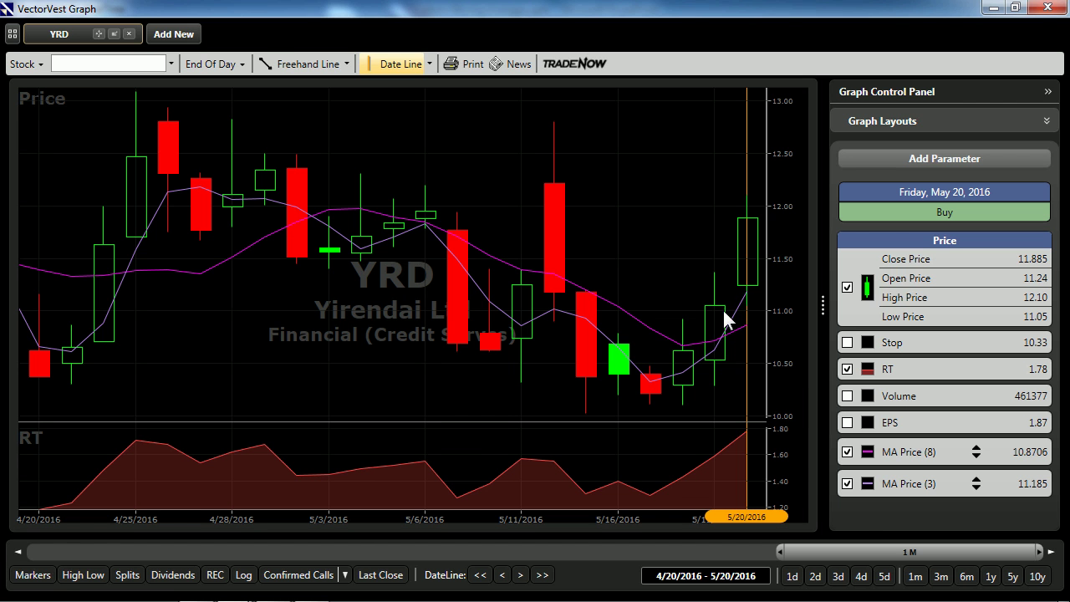
pyautogui.click(1046, 8)
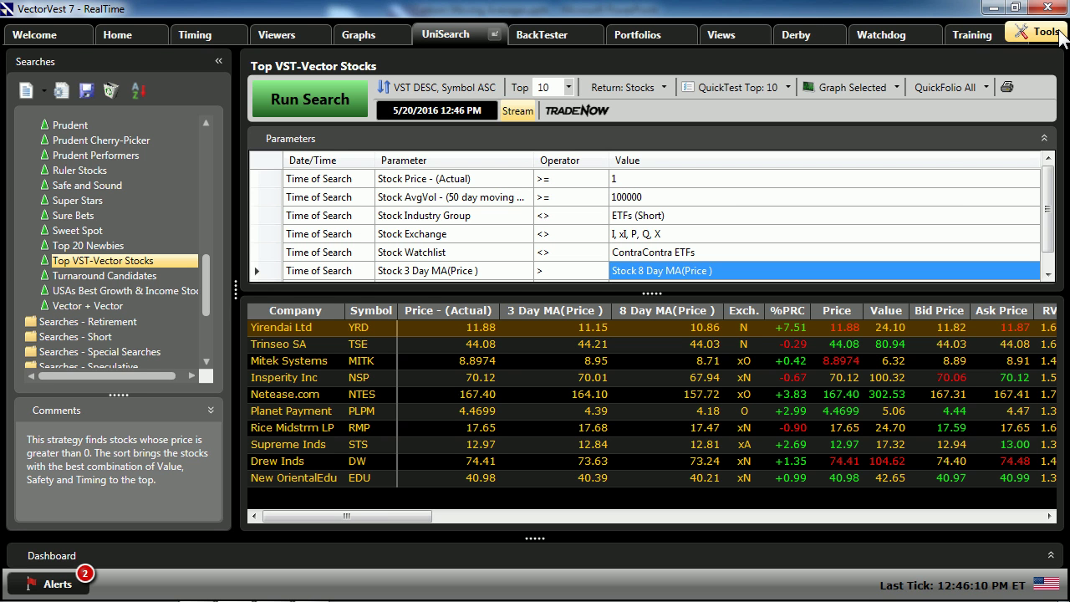
# Begin a new custom field in the Custom Field Builder using the RT (Relative Timing) field.
pyautogui.click(1057, 37)
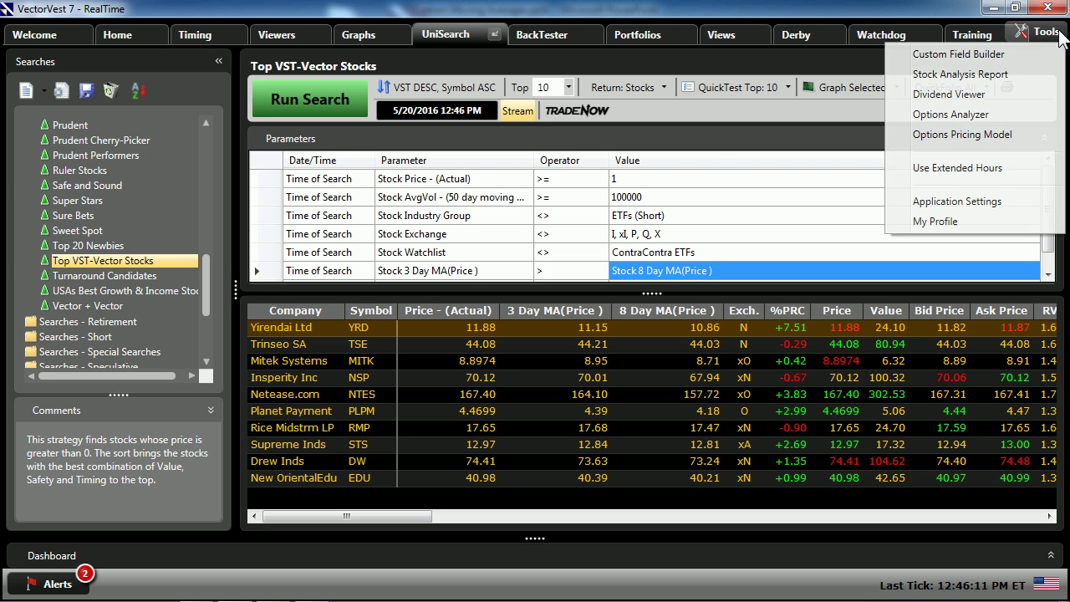
pyautogui.click(951, 60)
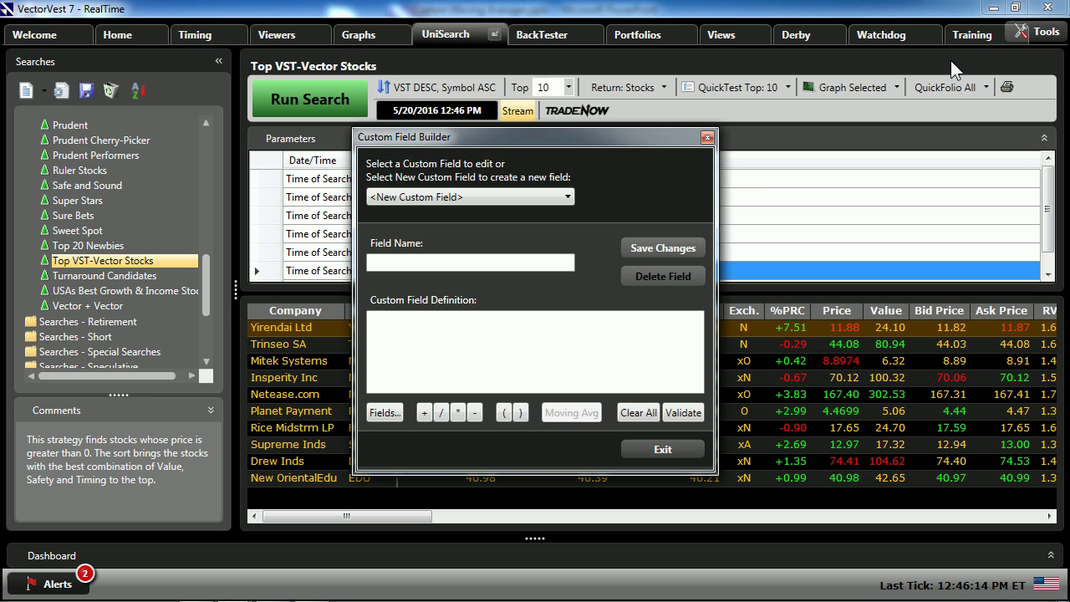
pyautogui.click(378, 413)
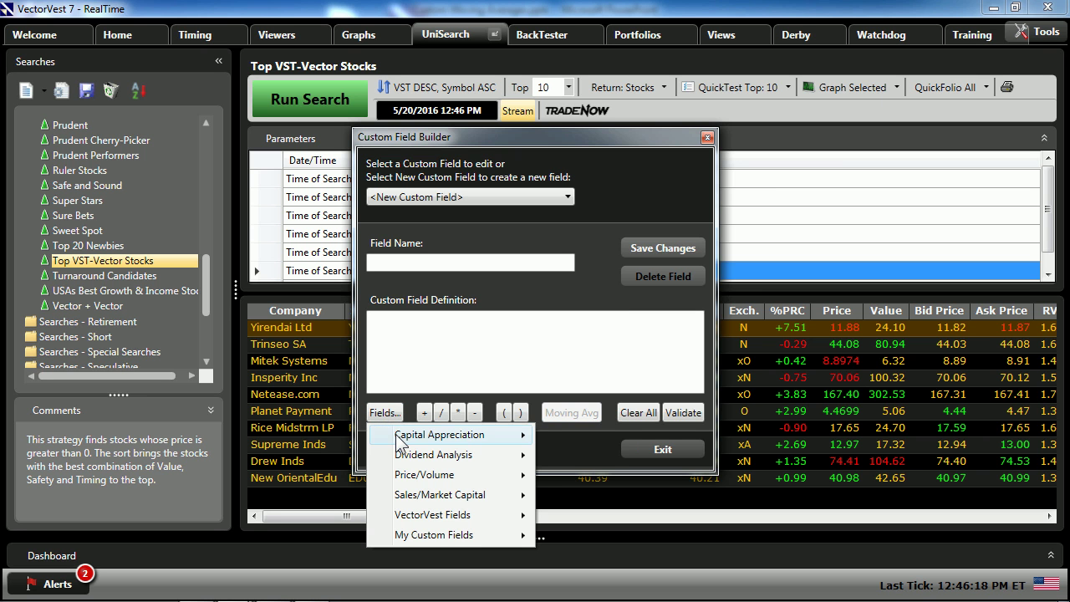
pyautogui.moveTo(400, 441)
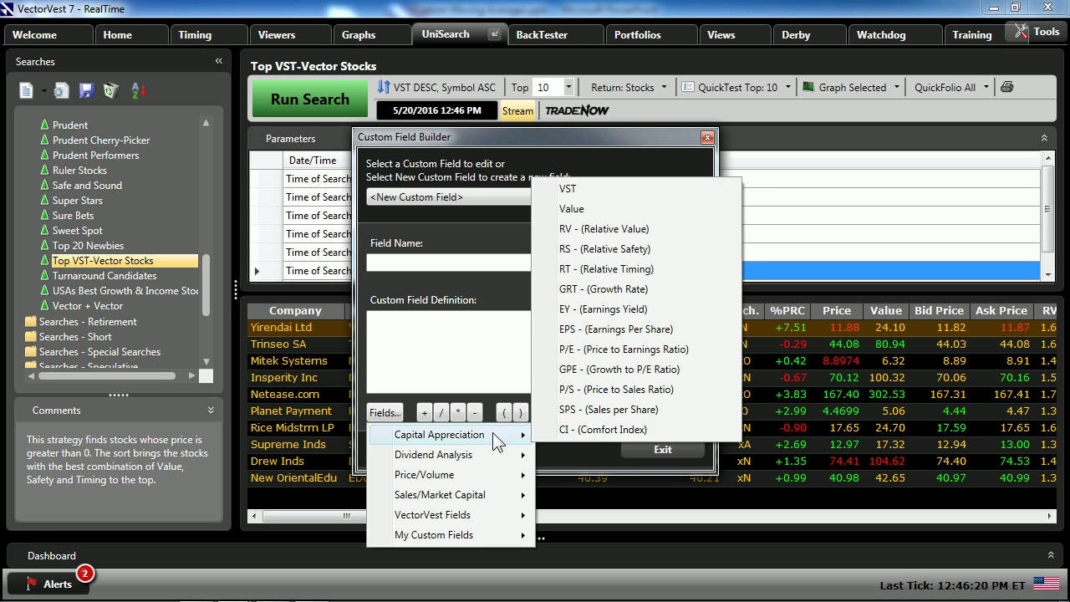
pyautogui.click(596, 267)
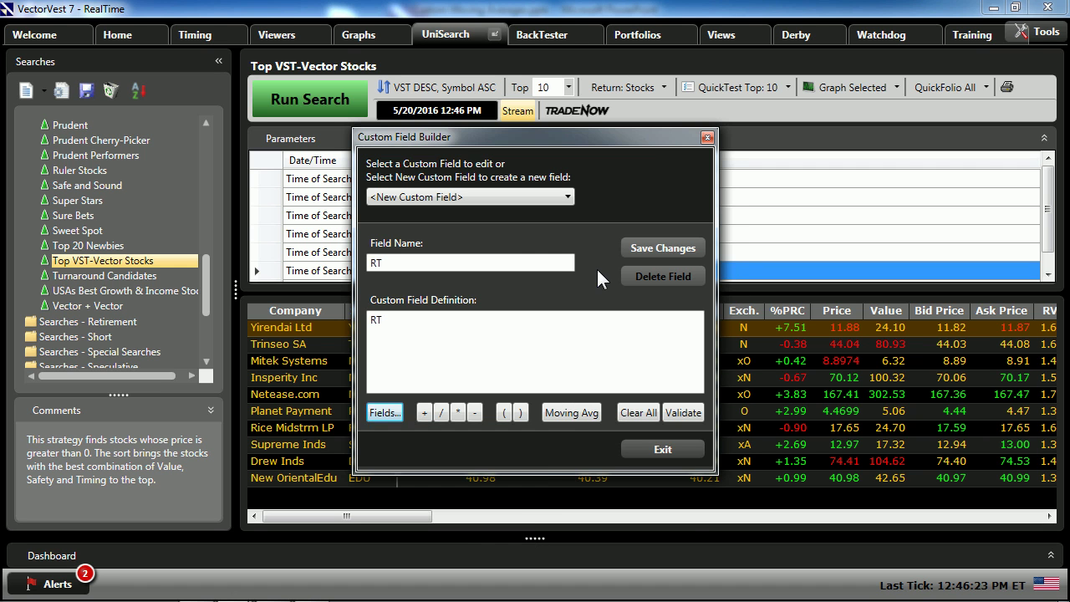
# Turn the RT field into a custom 3-day moving average, validate and save it, and check the list of custom fields.
pyautogui.click(578, 415)
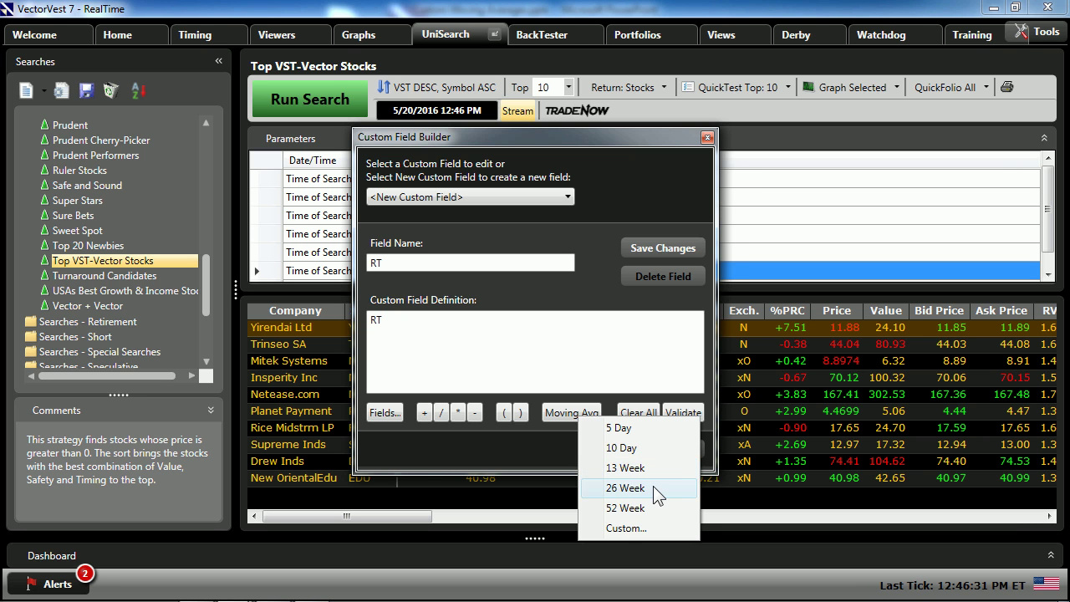
pyautogui.click(627, 528)
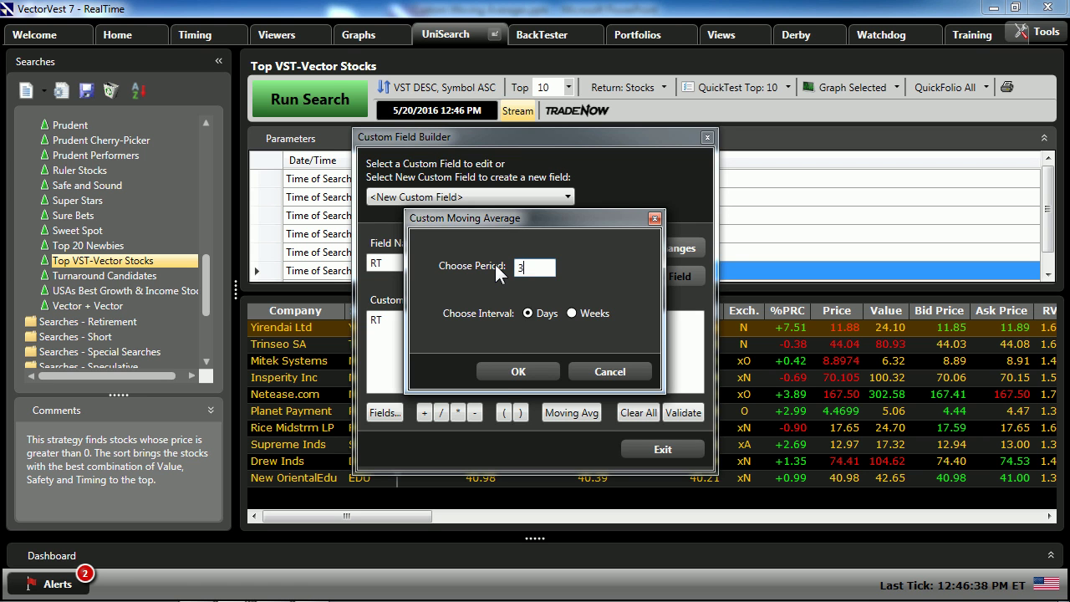
pyautogui.click(501, 371)
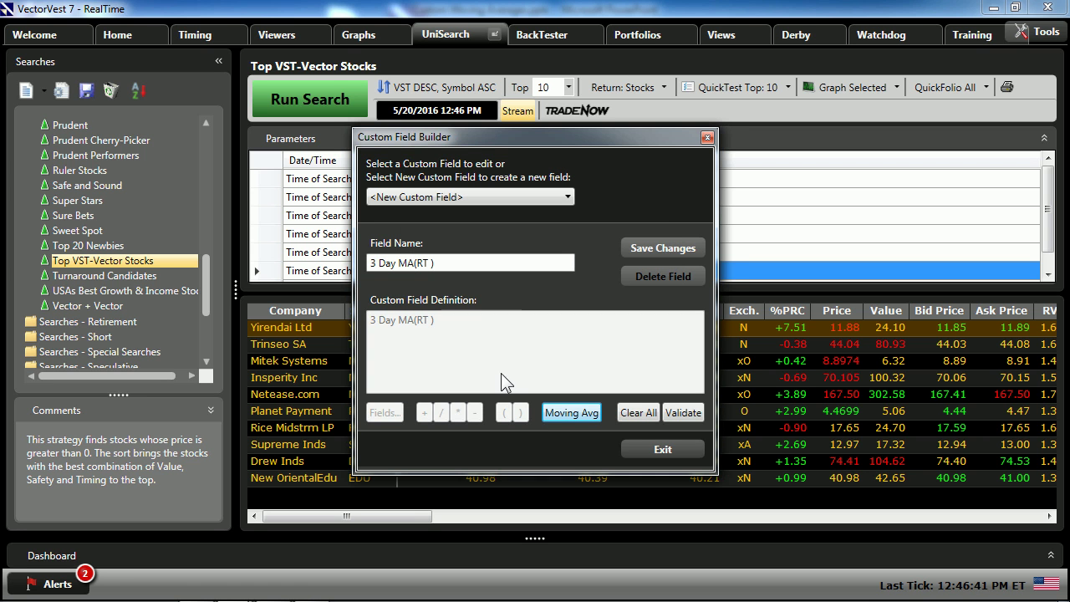
pyautogui.click(678, 414)
pyautogui.click(623, 370)
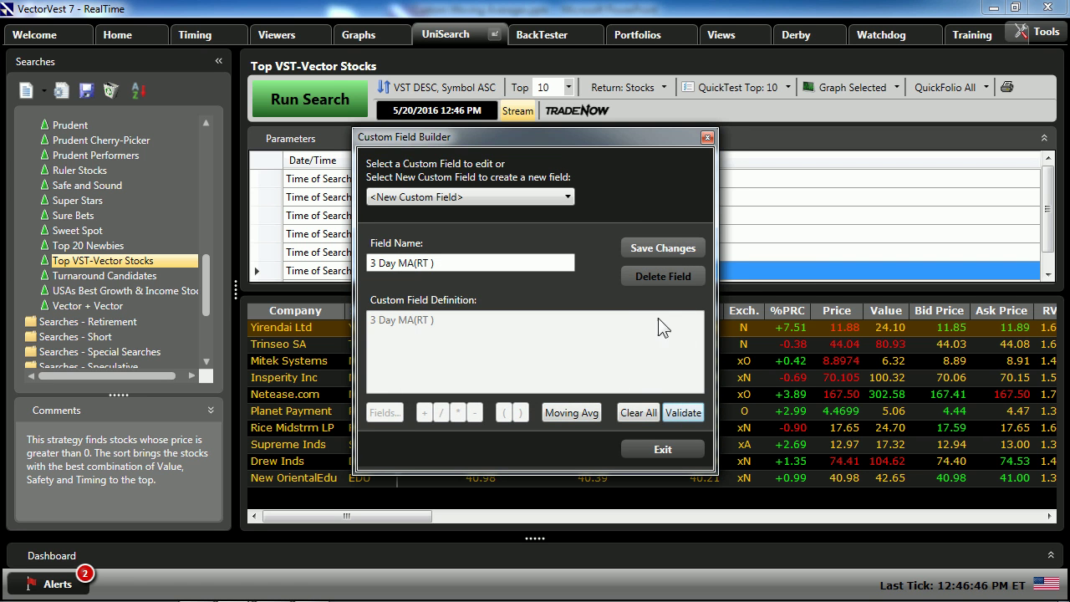
pyautogui.click(676, 250)
pyautogui.click(595, 368)
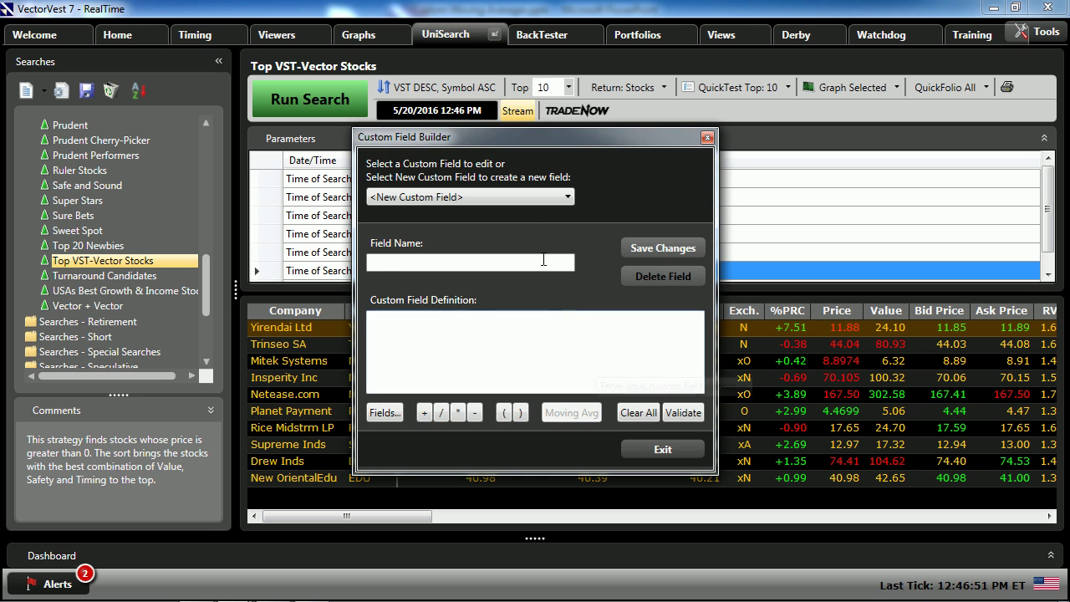
pyautogui.click(567, 196)
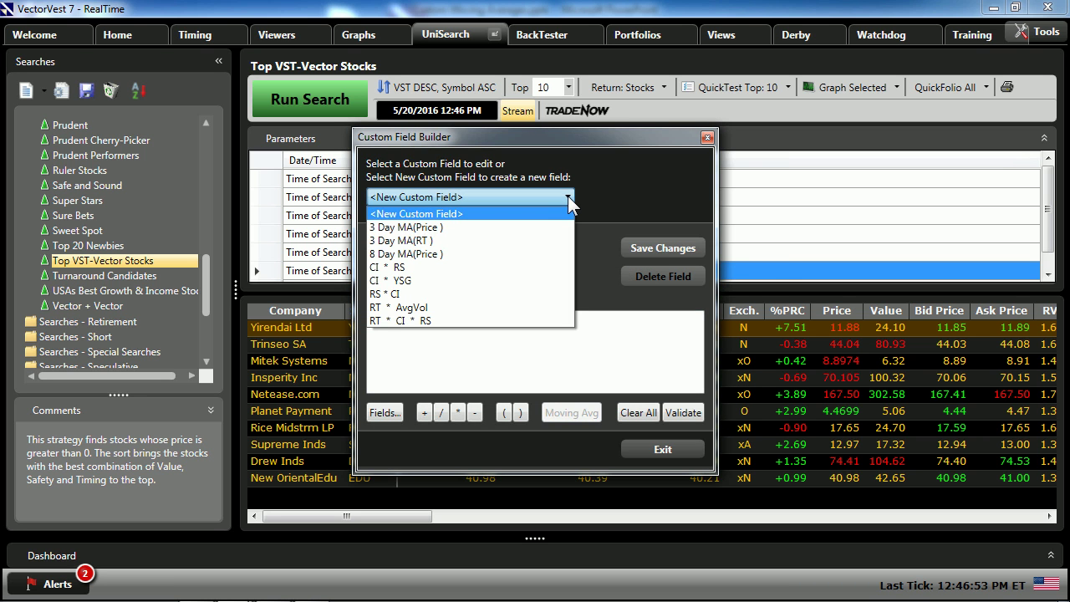
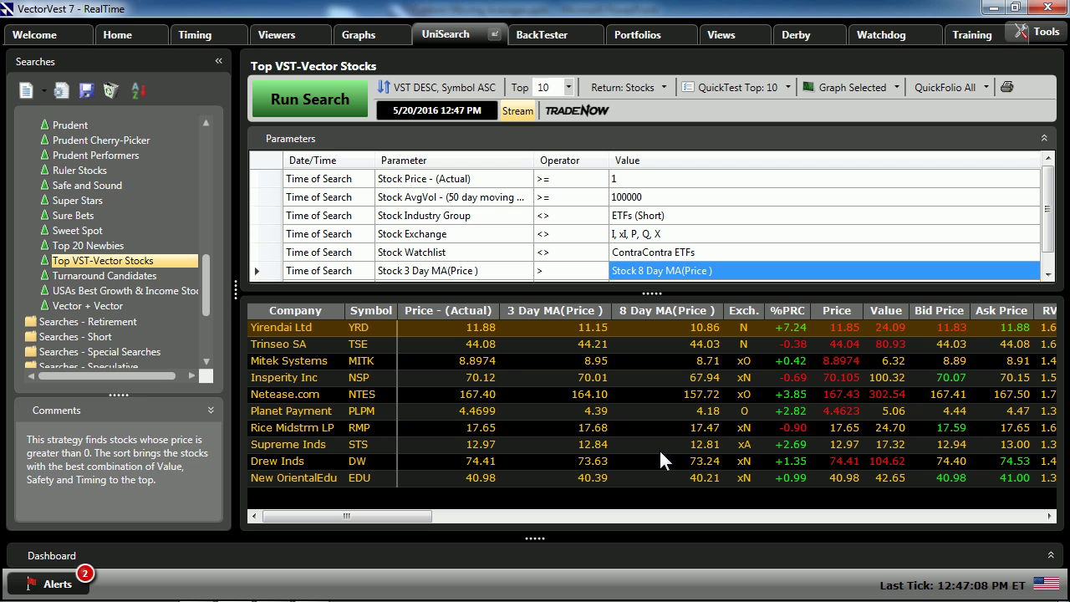
# Begin another new custom field in the Custom Field Builder using the daily Volume (Shares Traded) field.
pyautogui.click(1046, 35)
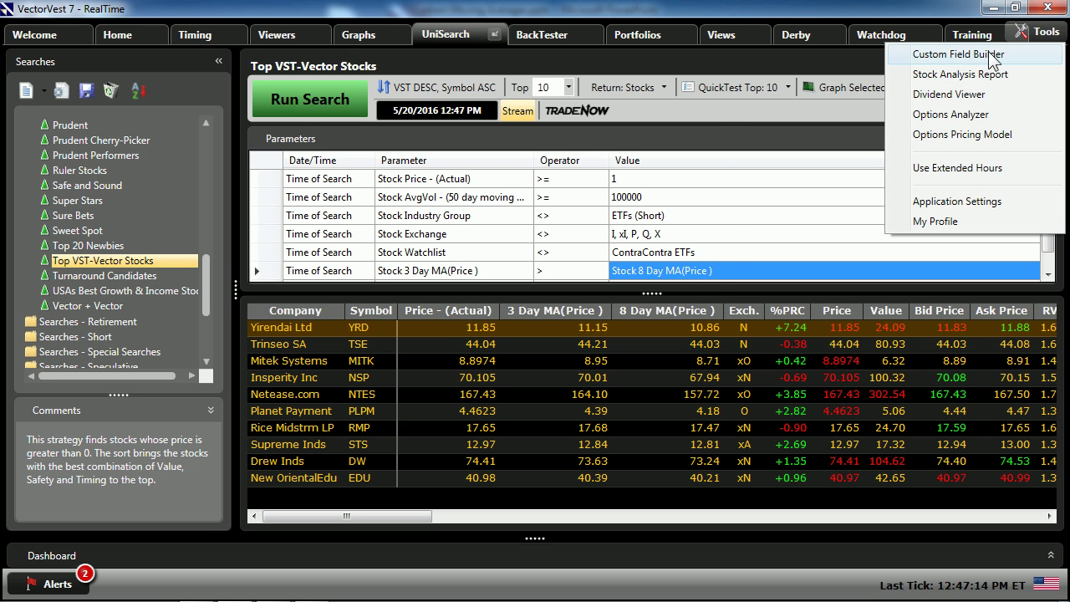
pyautogui.click(953, 54)
pyautogui.click(385, 412)
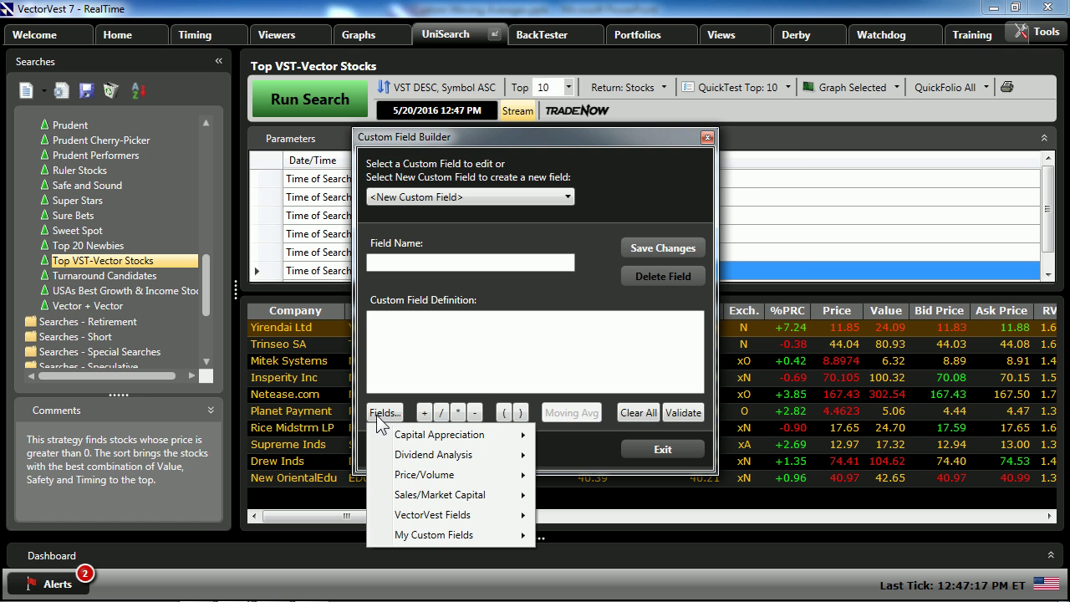
pyautogui.moveTo(406, 473)
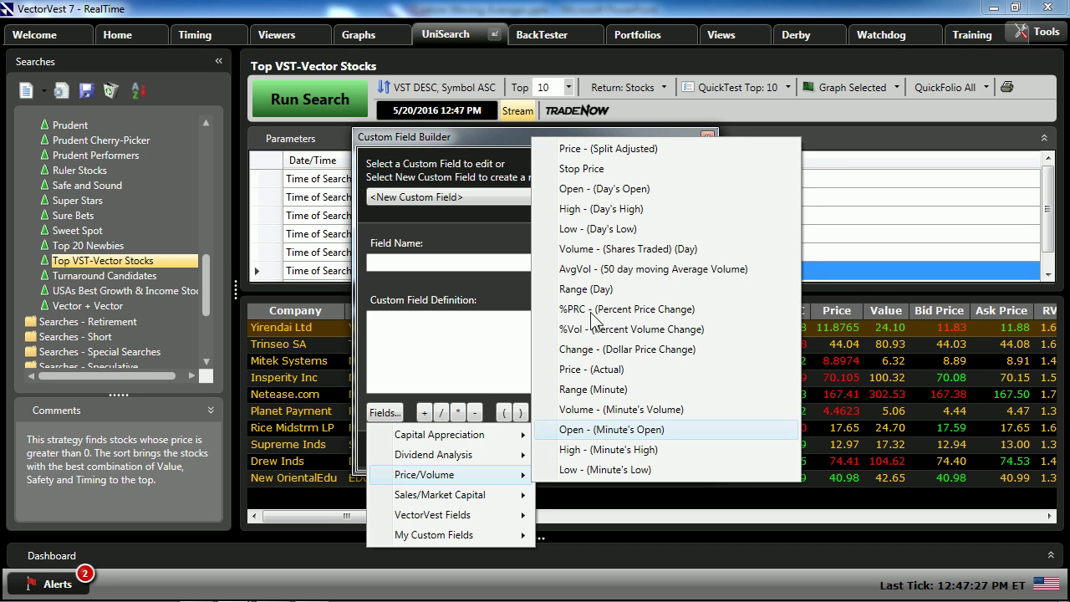
pyautogui.click(595, 252)
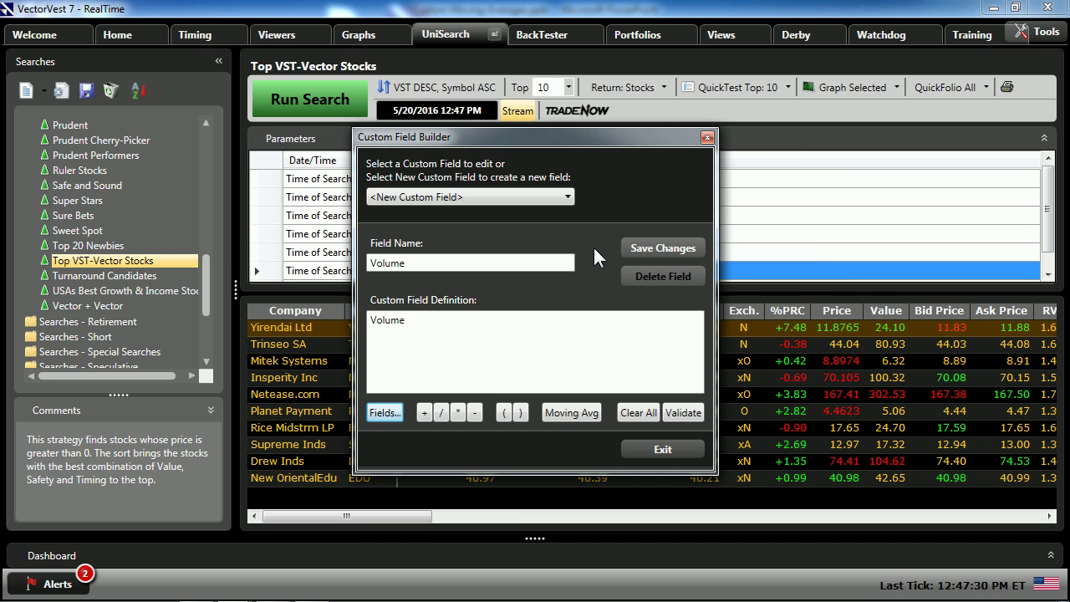
# Turn the Volume field into a 10-day moving average, and validate and save the custom field.
pyautogui.click(568, 413)
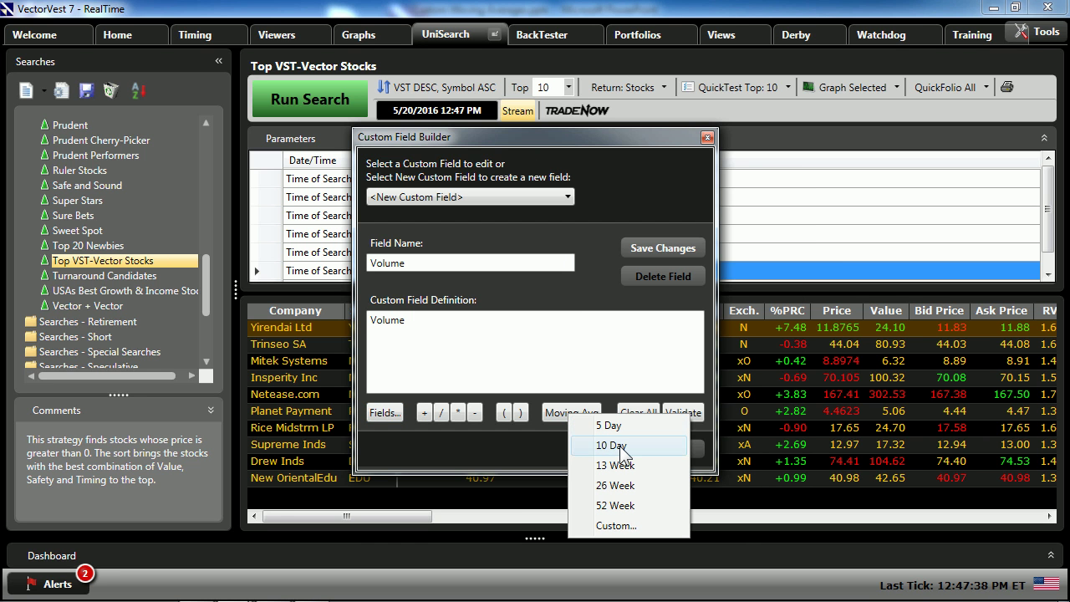
pyautogui.click(620, 447)
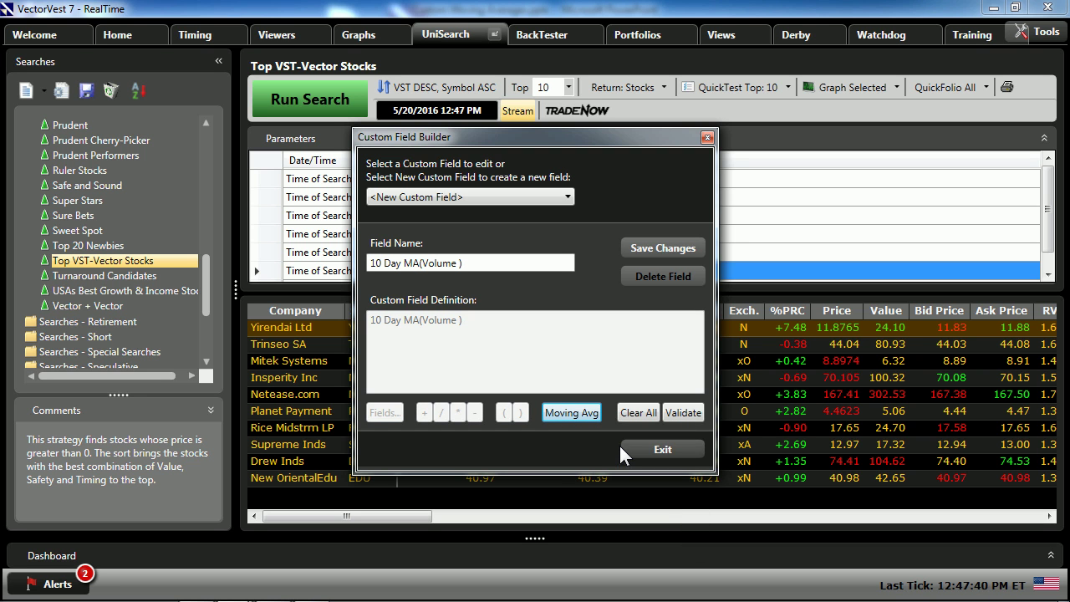
pyautogui.click(681, 412)
pyautogui.click(627, 371)
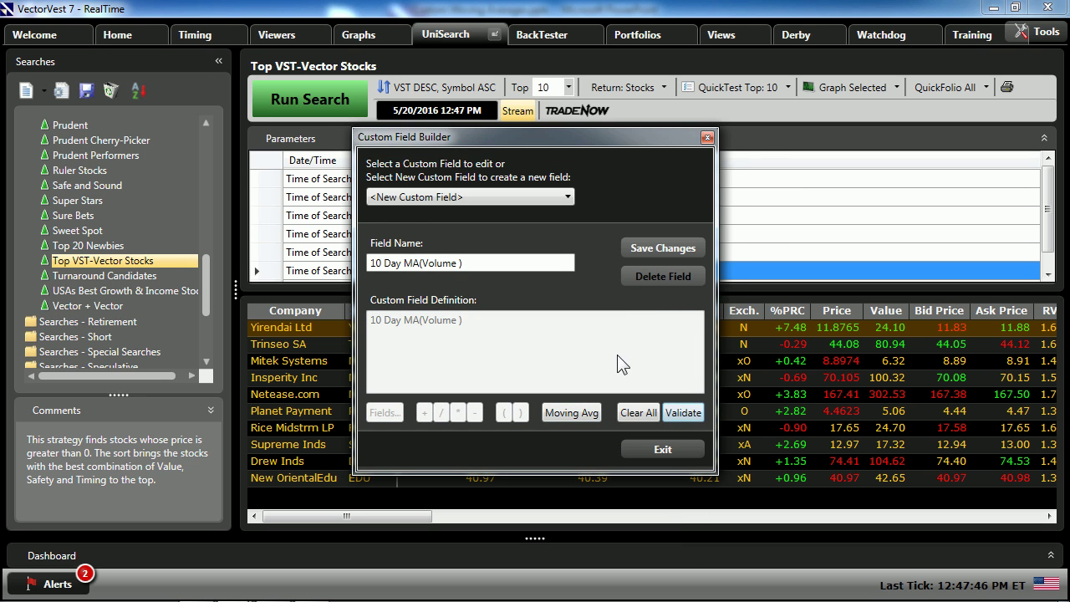
pyautogui.click(653, 247)
# Delete the 3 Day MA(Price) criterion from the Top VST-Vector Stocks search and rerun the search.
pyautogui.rightClick(402, 269)
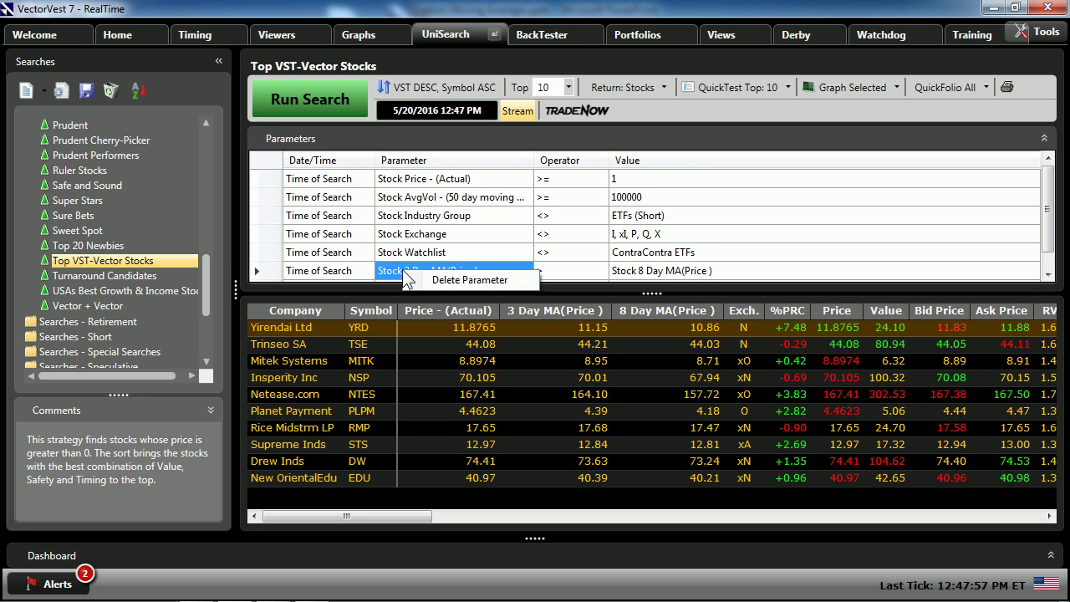
pyautogui.click(468, 280)
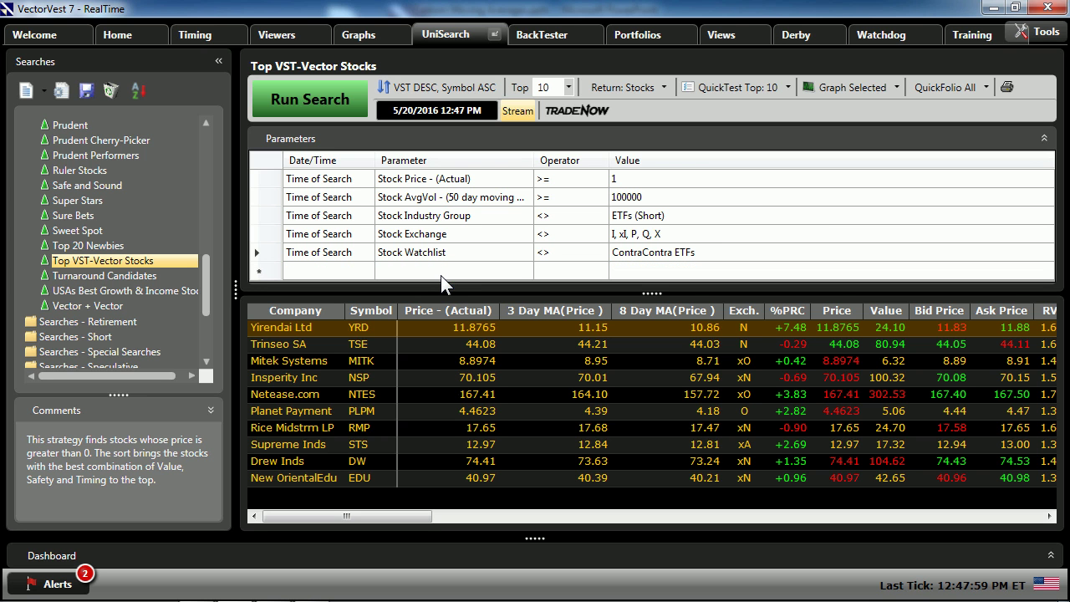
pyautogui.click(338, 102)
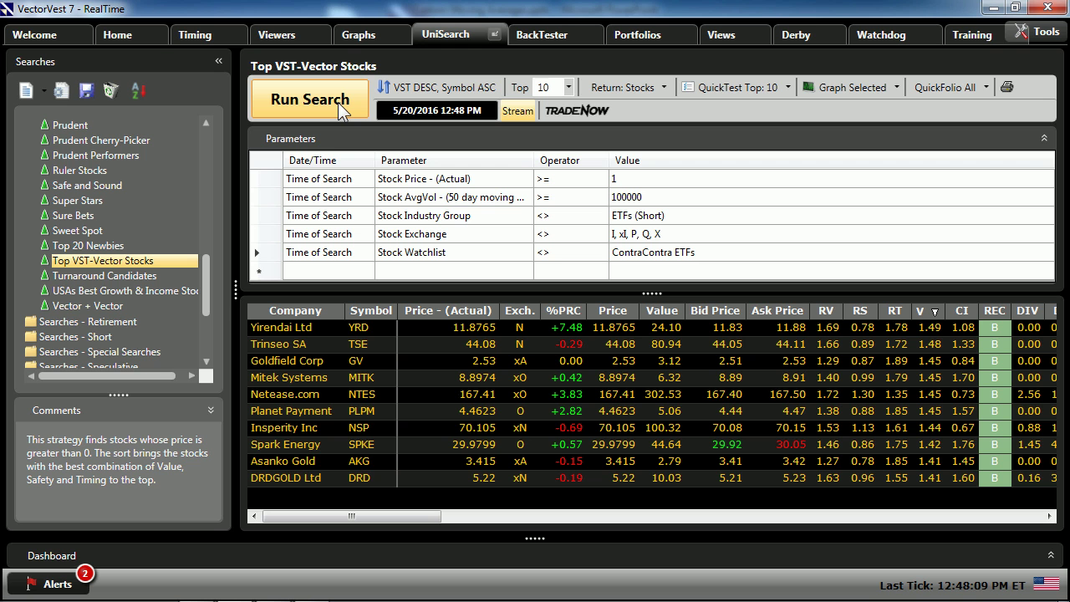
# Add a Stock Price - (Split Adjusted) criterion Trending Higher 2 weeks to the search and rerun it.
pyautogui.click(413, 272)
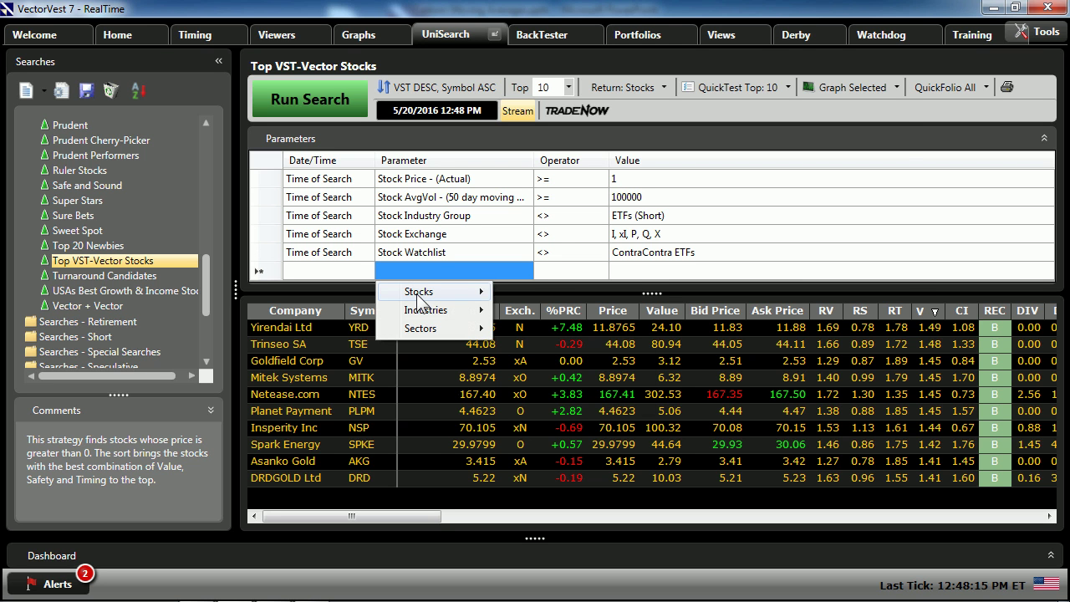
pyautogui.moveTo(417, 292)
pyautogui.moveTo(626, 329)
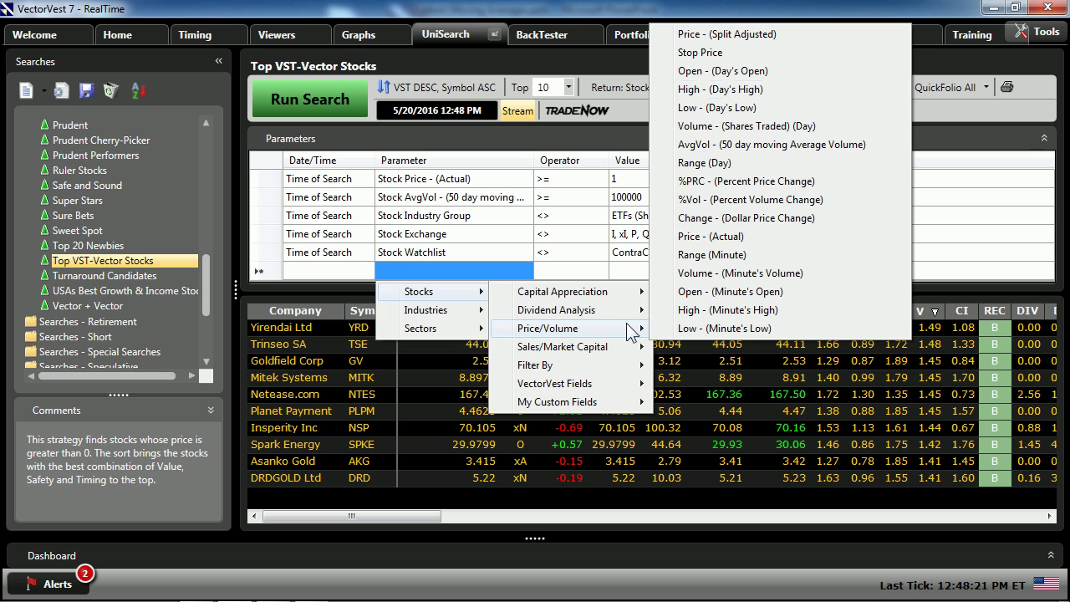
pyautogui.click(725, 35)
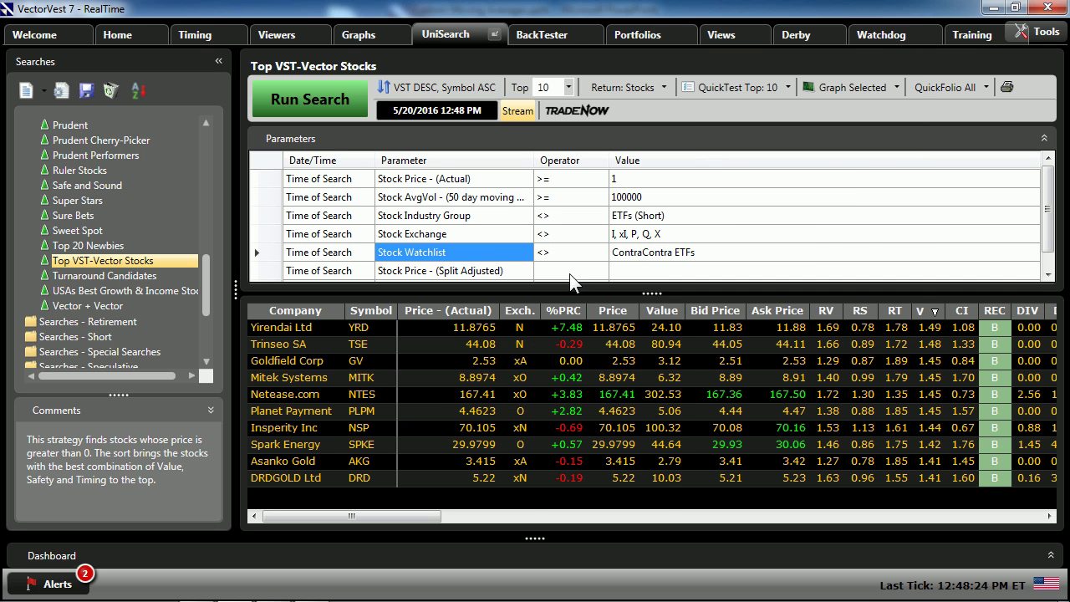
pyautogui.click(569, 272)
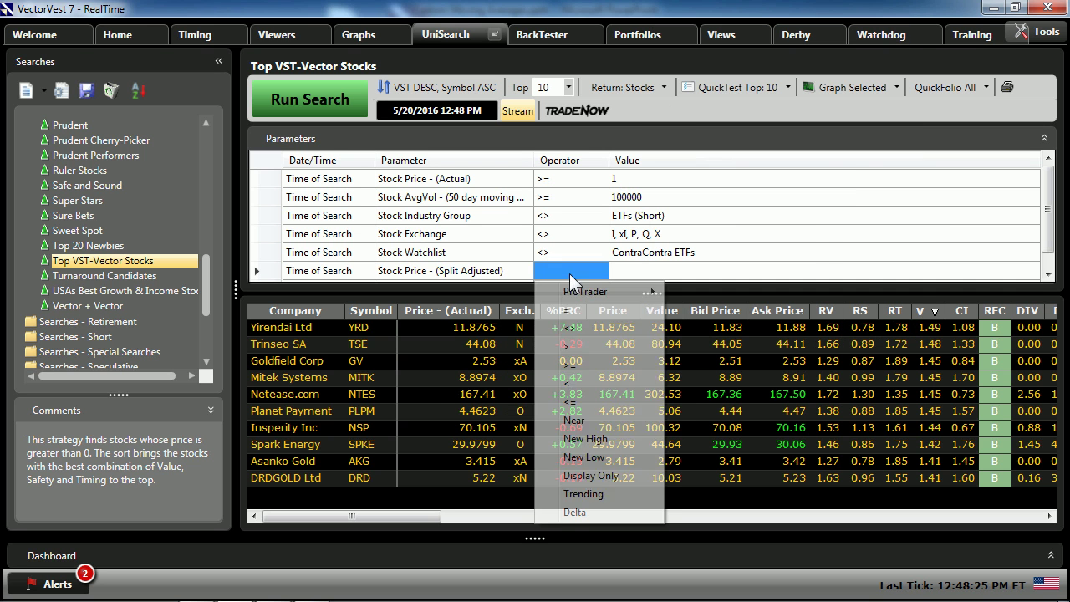
pyautogui.click(583, 493)
pyautogui.click(672, 276)
pyautogui.moveTo(670, 291)
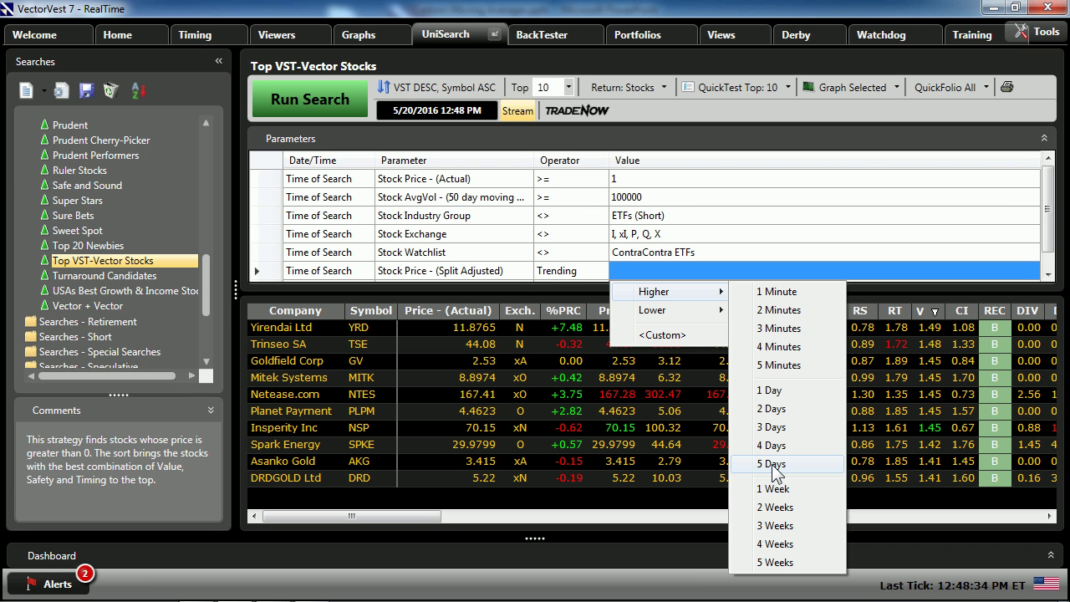
pyautogui.click(778, 507)
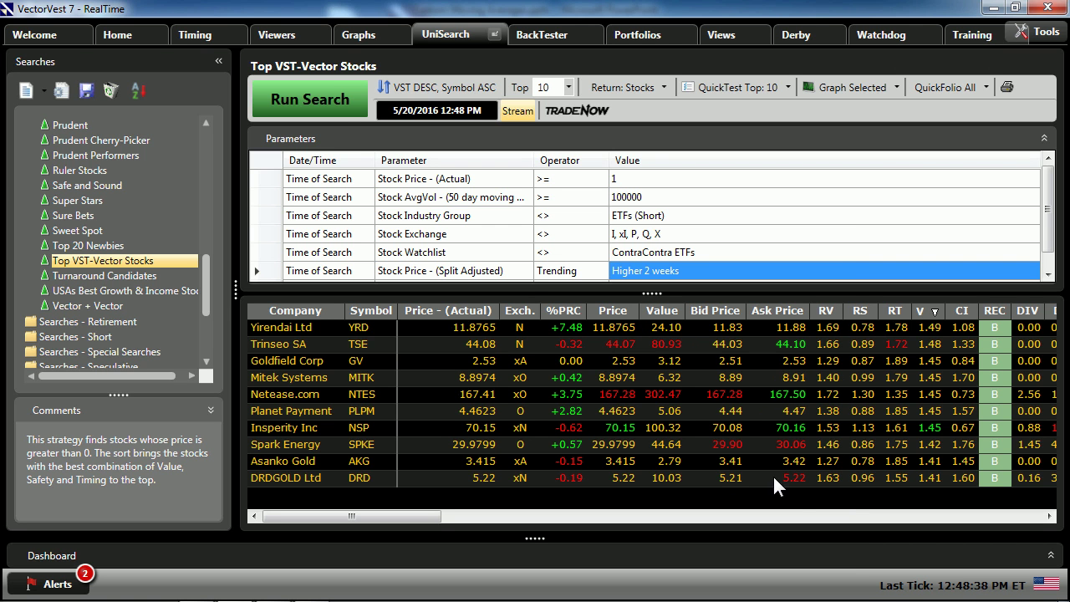
pyautogui.click(325, 102)
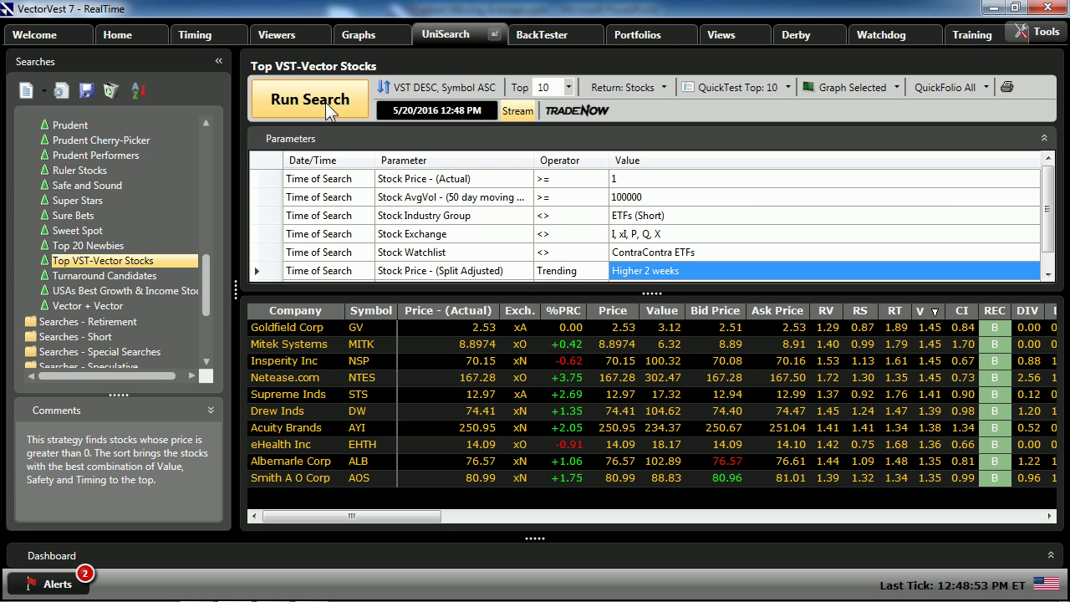
# Enlarge the parameters area, add the criterion 10 Day MA(Volume) > Stock AvgVol, and rerun the search.
pyautogui.moveTo(659, 311); pyautogui.dragTo(577, 361)
pyautogui.click(474, 293)
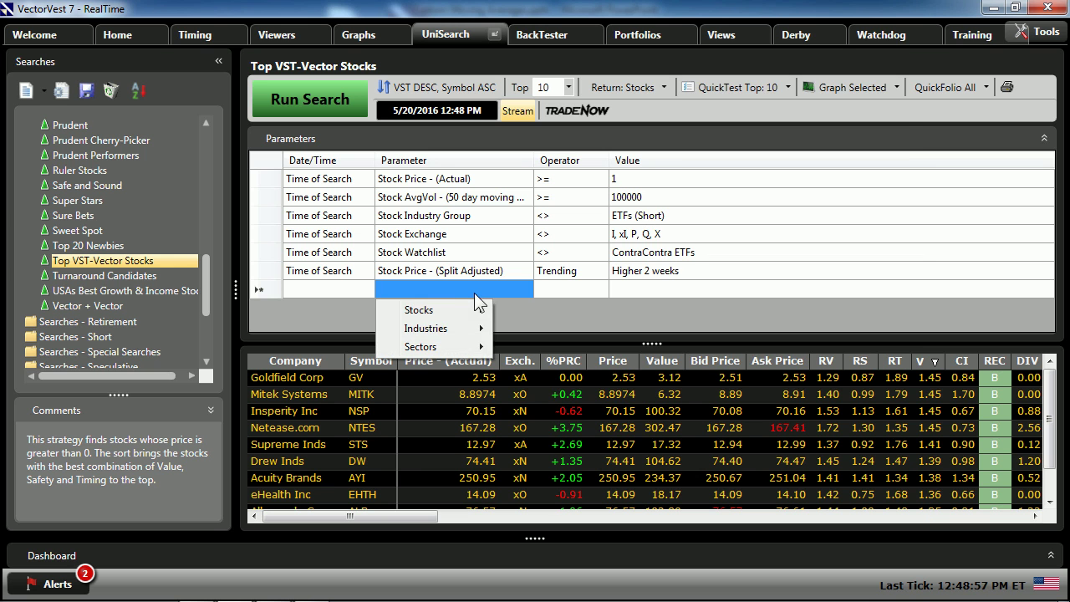
pyautogui.moveTo(456, 316)
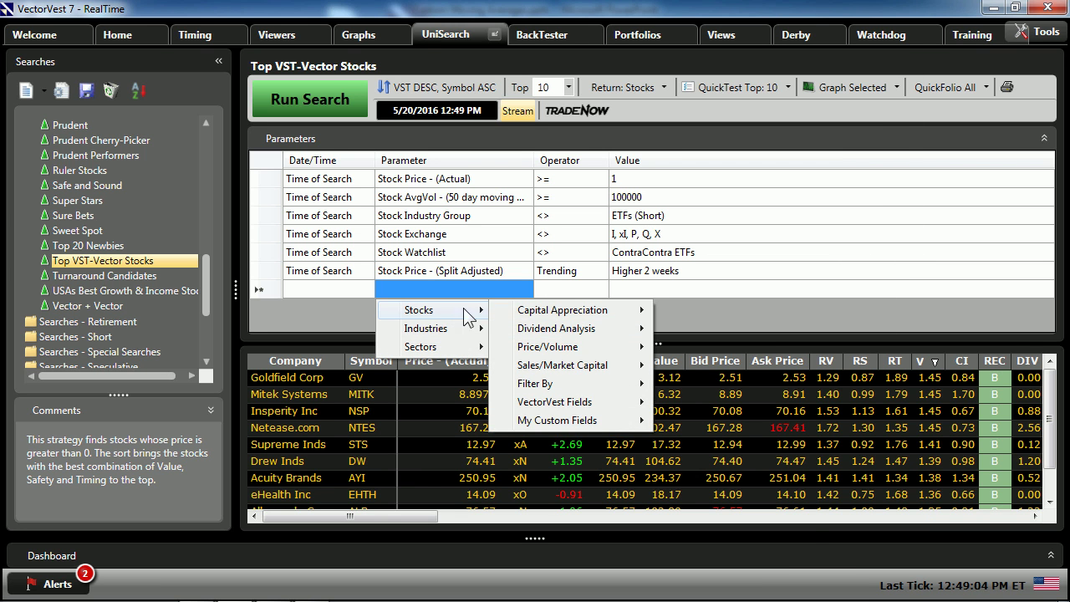
pyautogui.moveTo(574, 422)
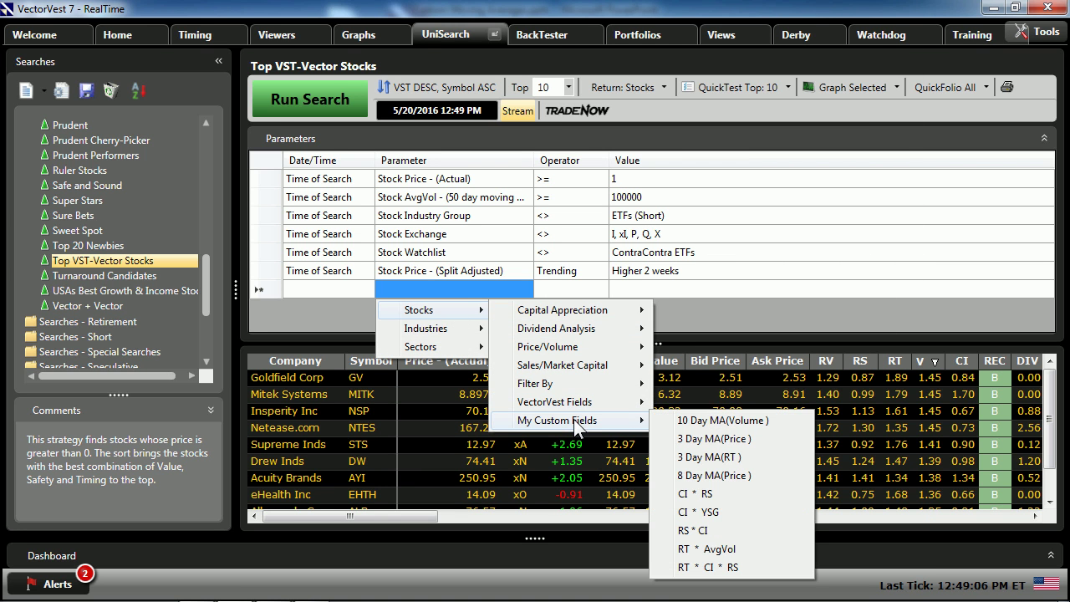
pyautogui.click(720, 422)
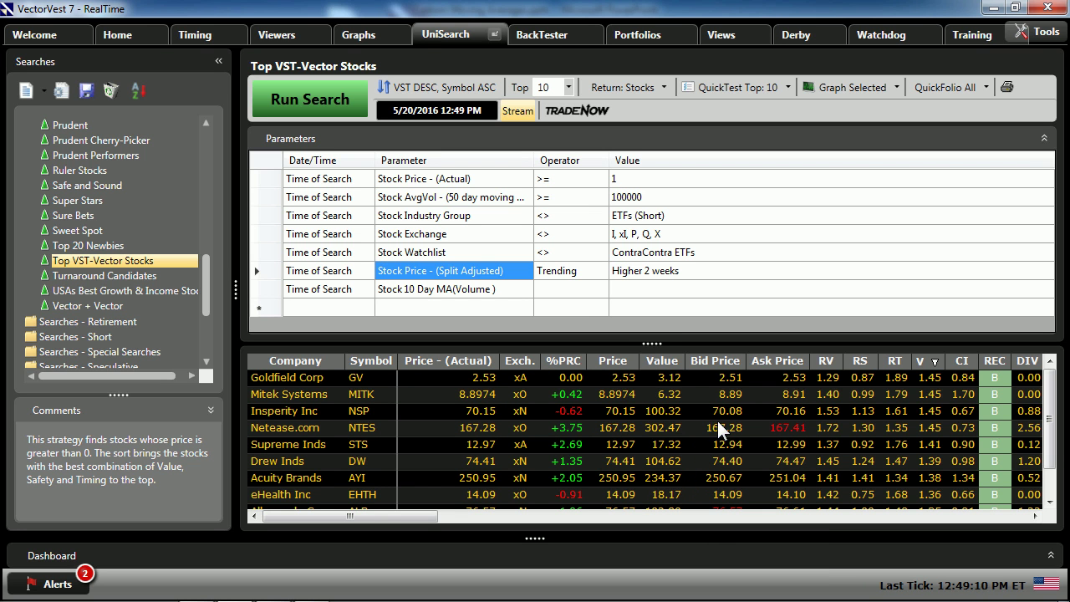
pyautogui.click(570, 292)
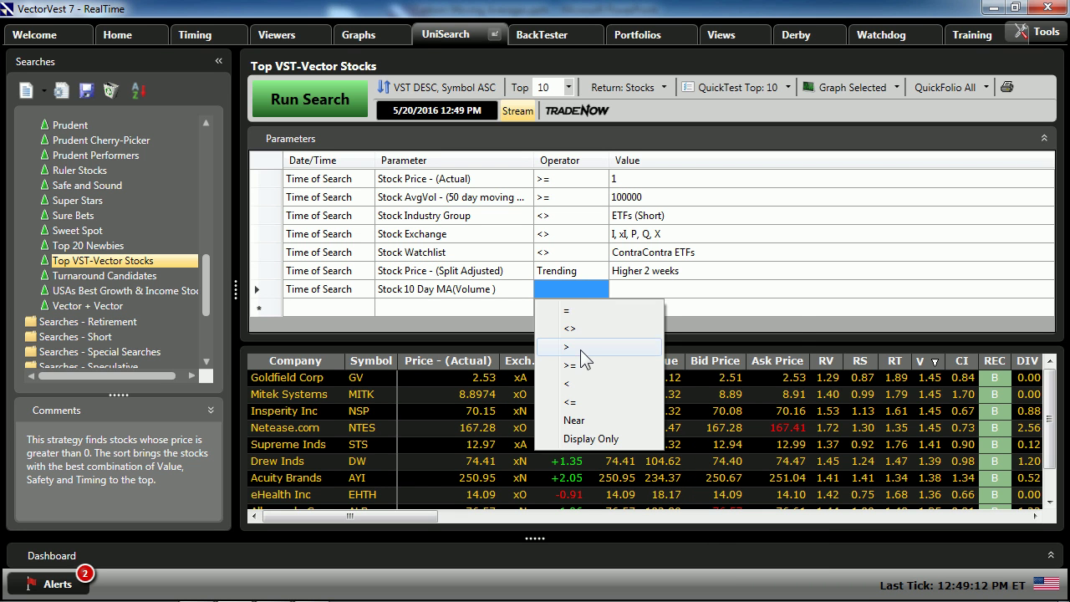
pyautogui.click(580, 347)
pyautogui.moveTo(773, 382)
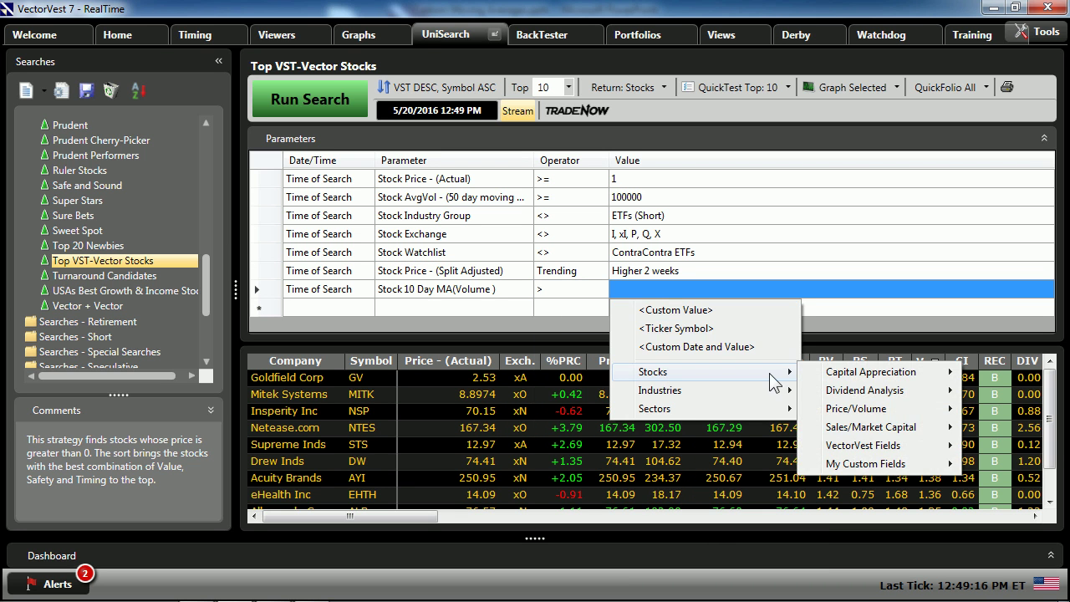
pyautogui.moveTo(867, 413)
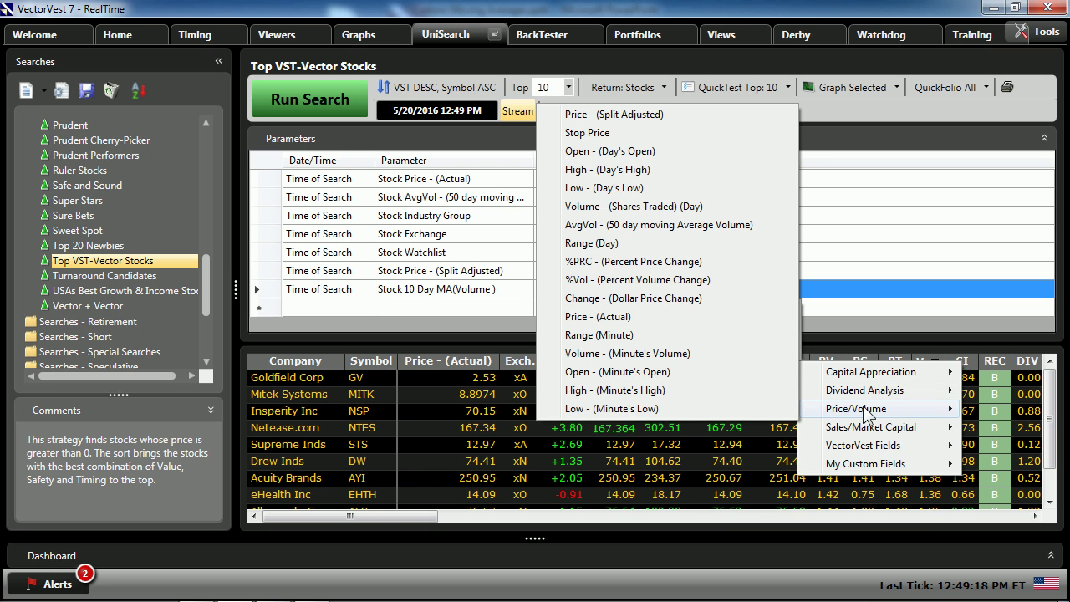
pyautogui.click(580, 225)
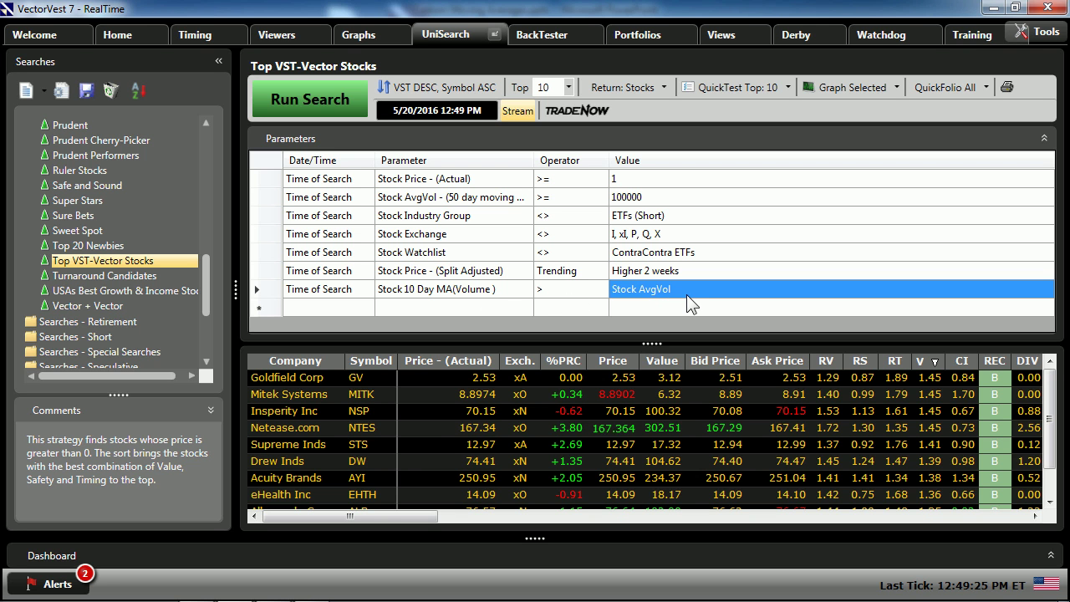
pyautogui.click(314, 102)
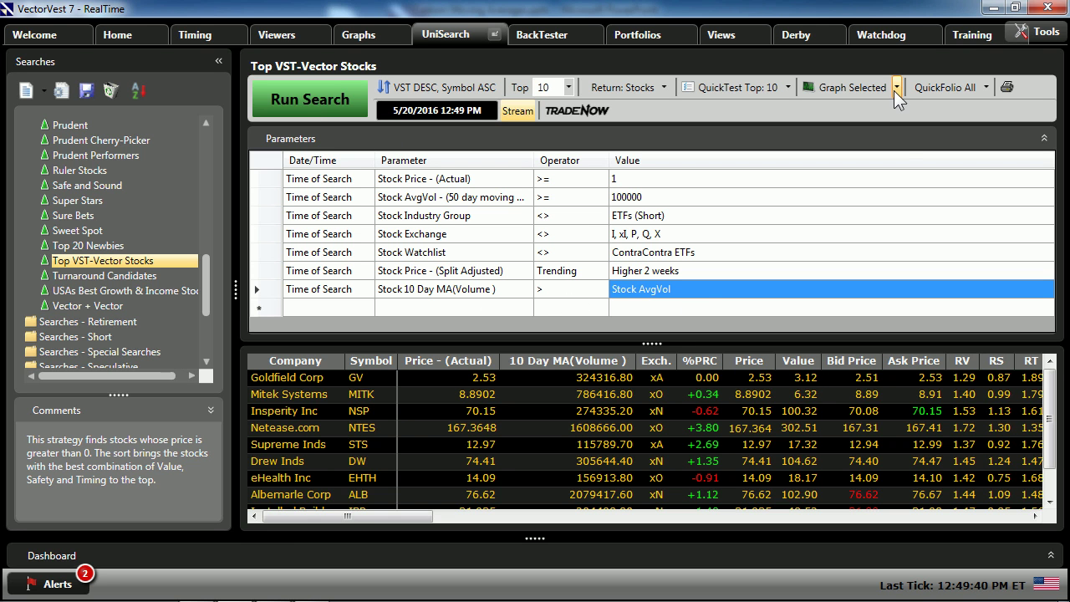
# Graph the top 10 search results in a maximized graph window with Volume shown and RT hidden.
pyautogui.click(893, 90)
pyautogui.click(889, 133)
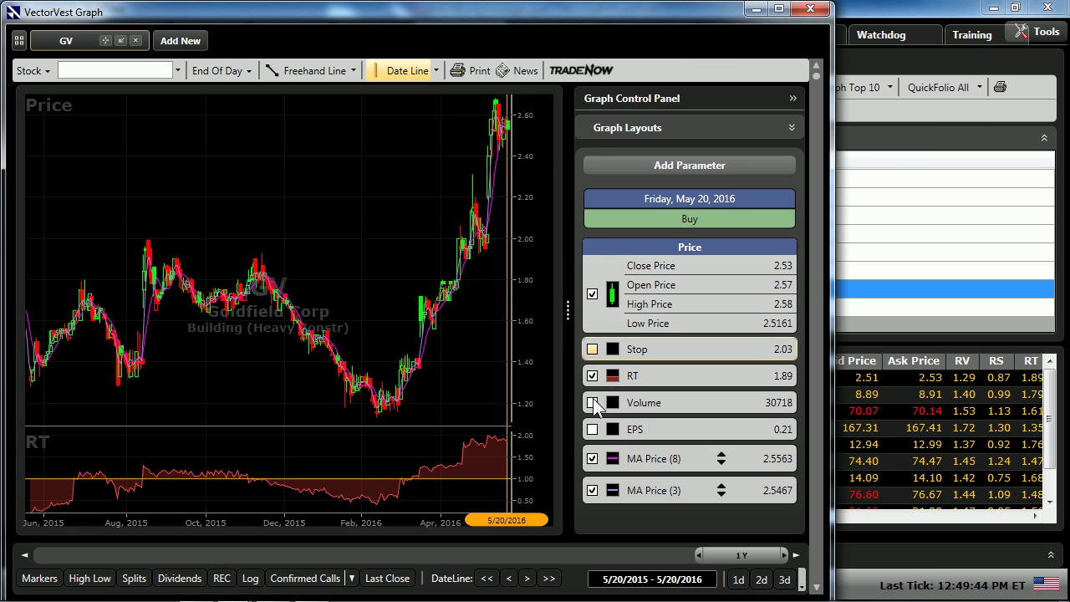
pyautogui.click(591, 402)
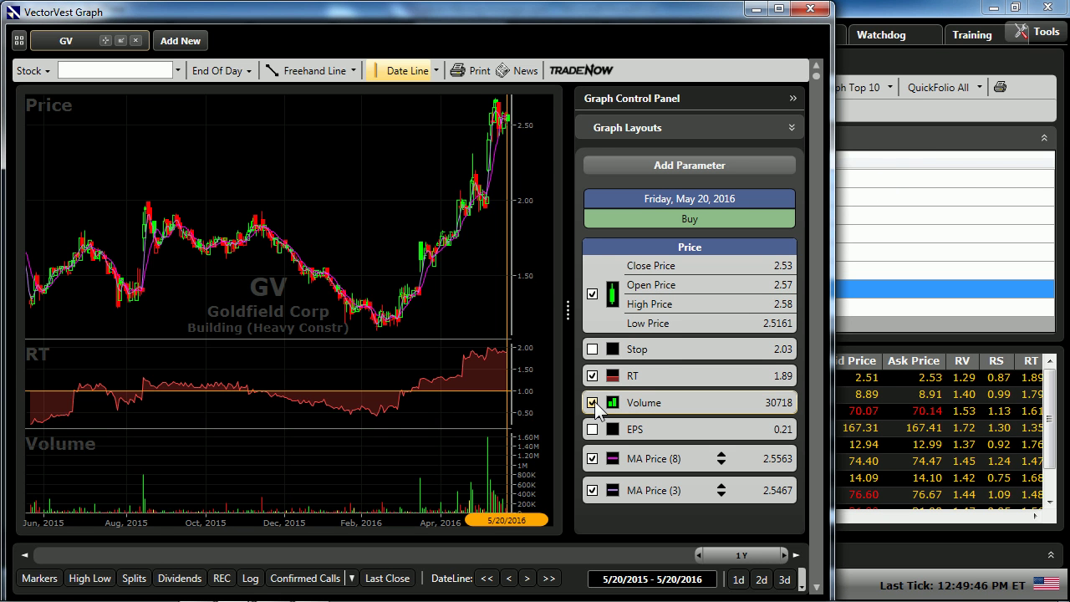
pyautogui.click(593, 378)
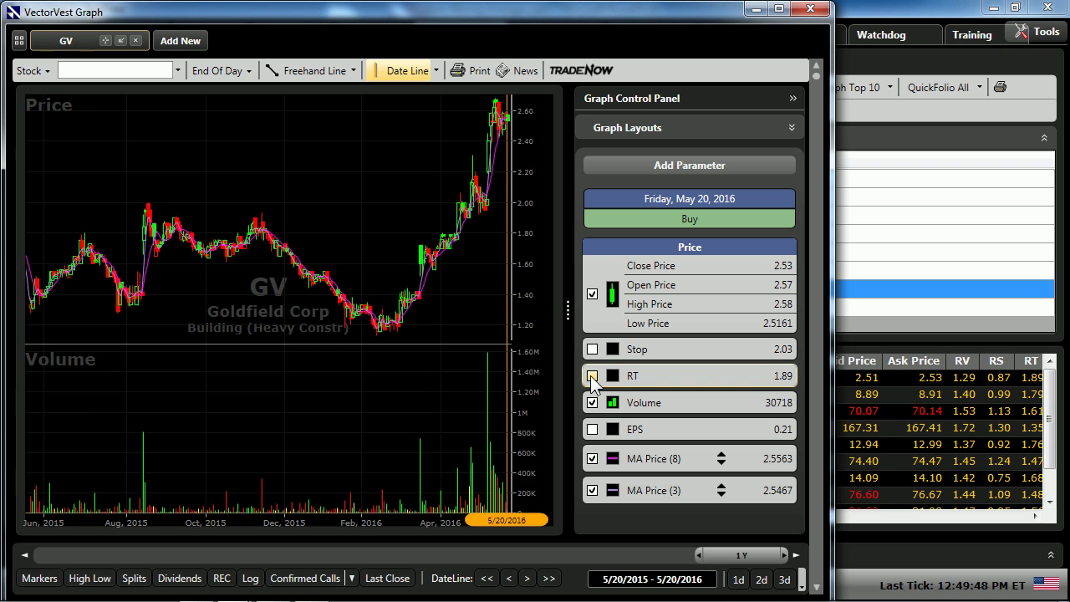
pyautogui.click(778, 8)
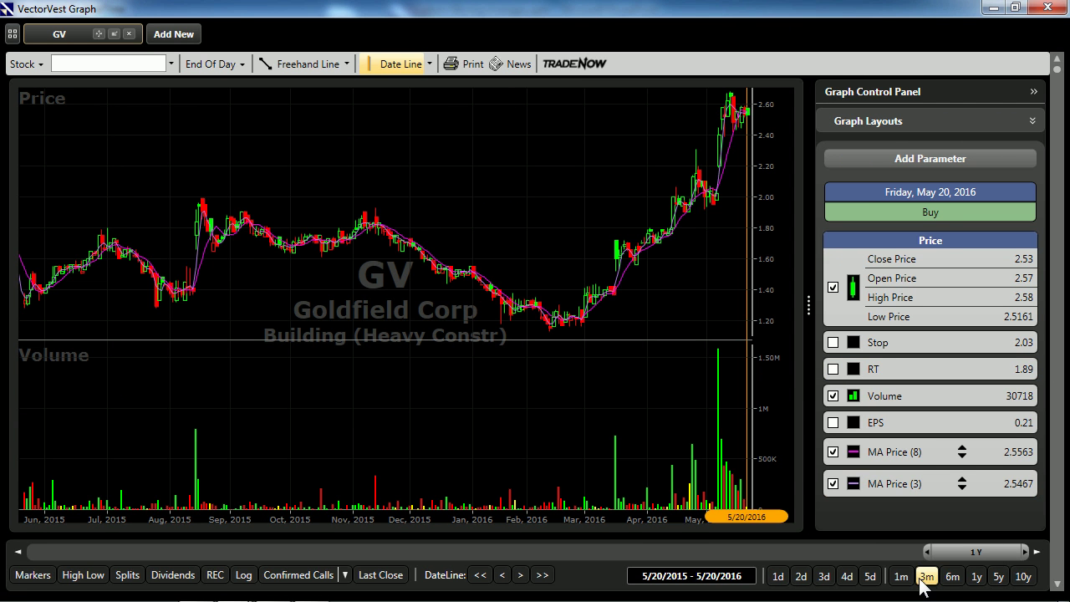
# Set the graph period to 3 months and step through the graphs of the following stocks.
pyautogui.click(926, 576)
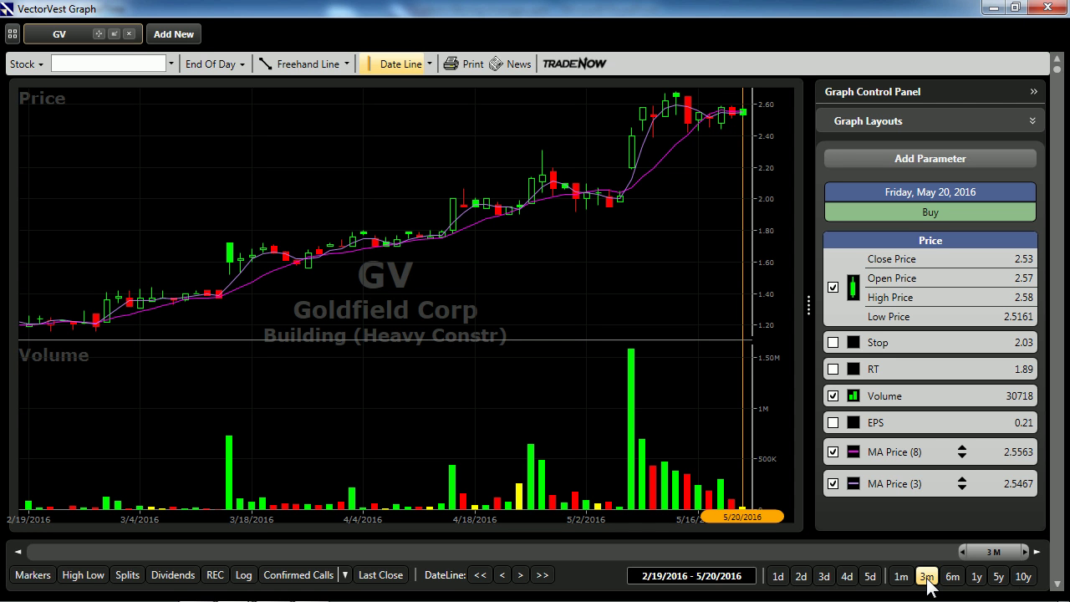
pyautogui.click(1057, 589)
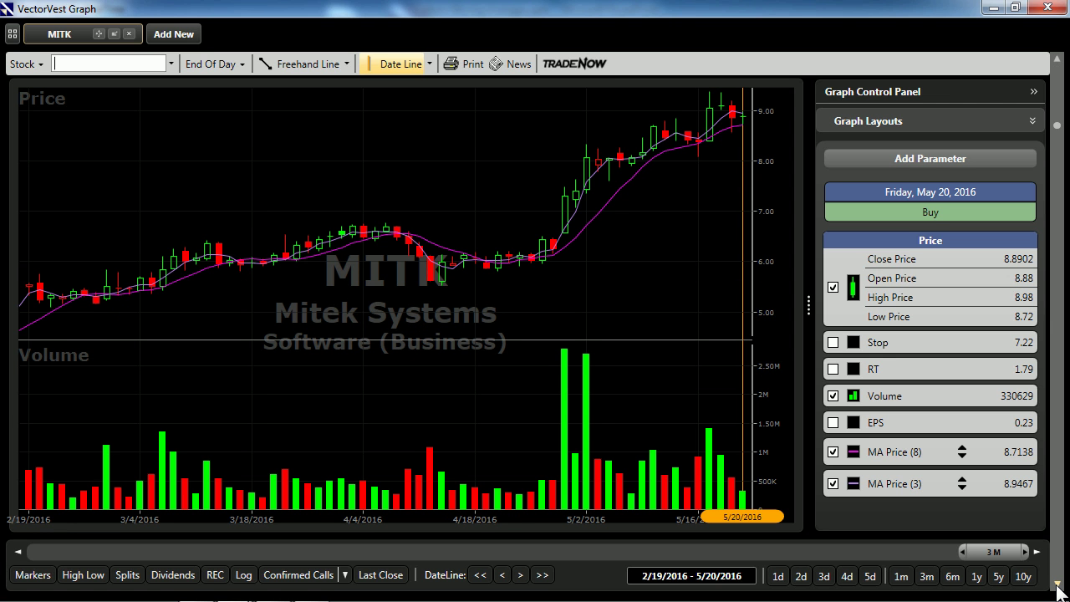
pyautogui.click(1057, 589)
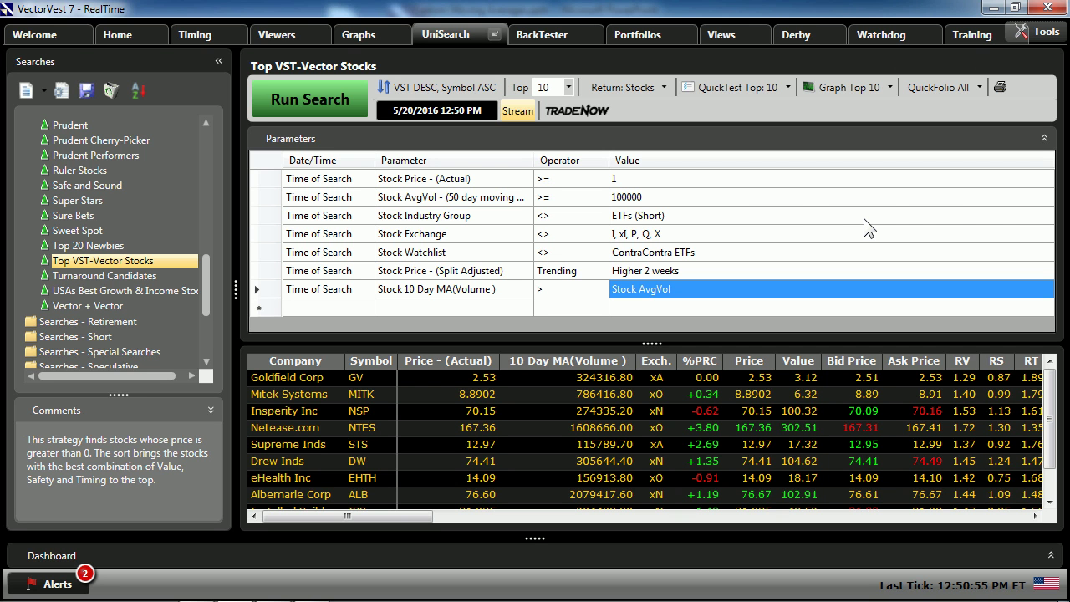
# Begin a new custom field in the Custom Field Builder using the CI (Comfort Index) field.
pyautogui.click(1039, 35)
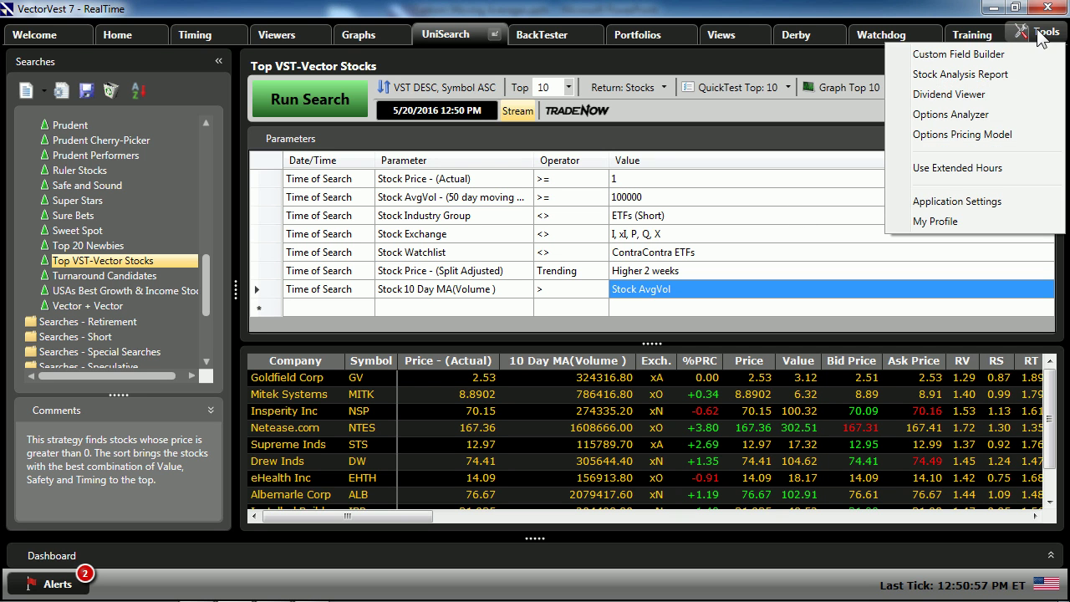
pyautogui.click(1000, 55)
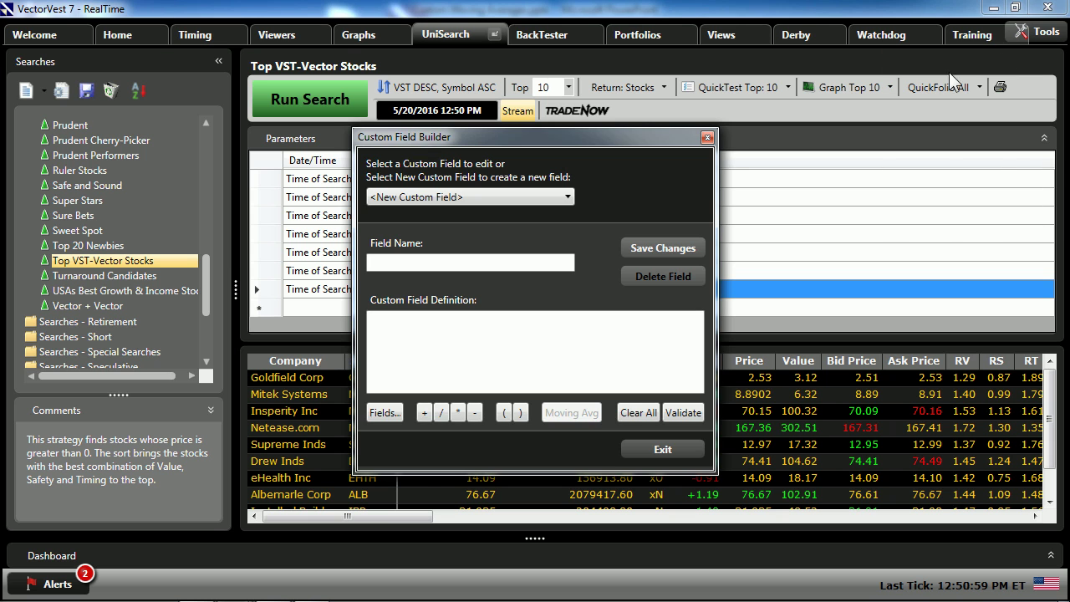
pyautogui.click(373, 413)
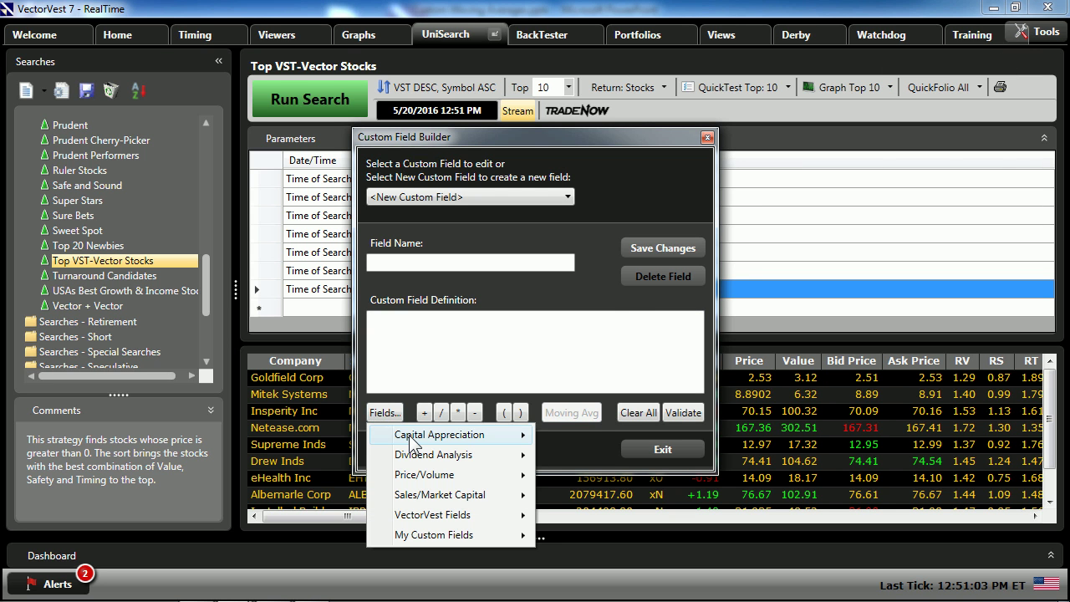
pyautogui.moveTo(411, 443)
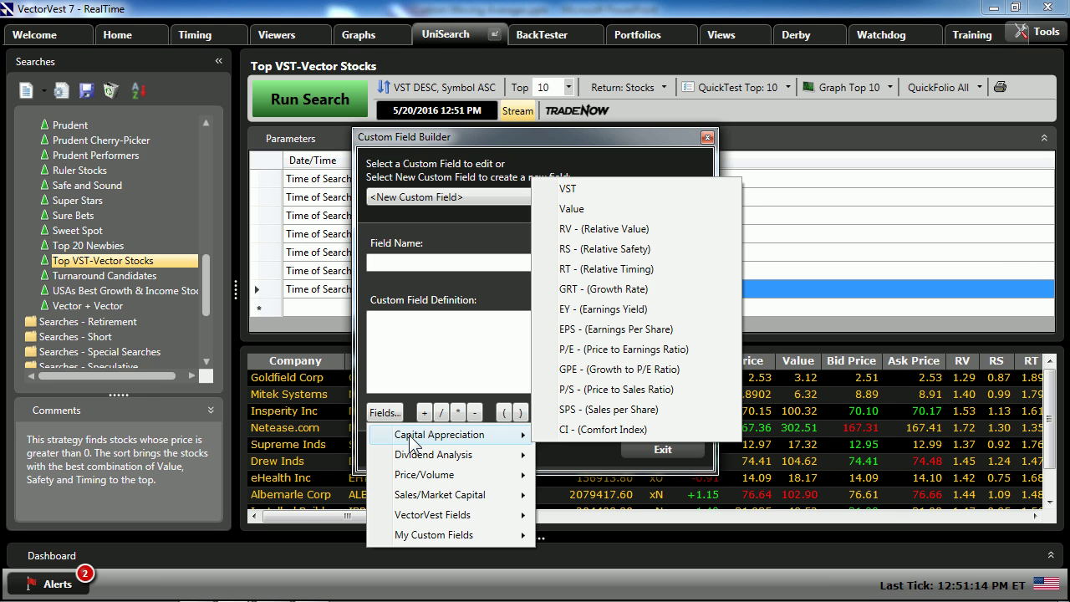
pyautogui.press('Escape')
pyautogui.click(608, 429)
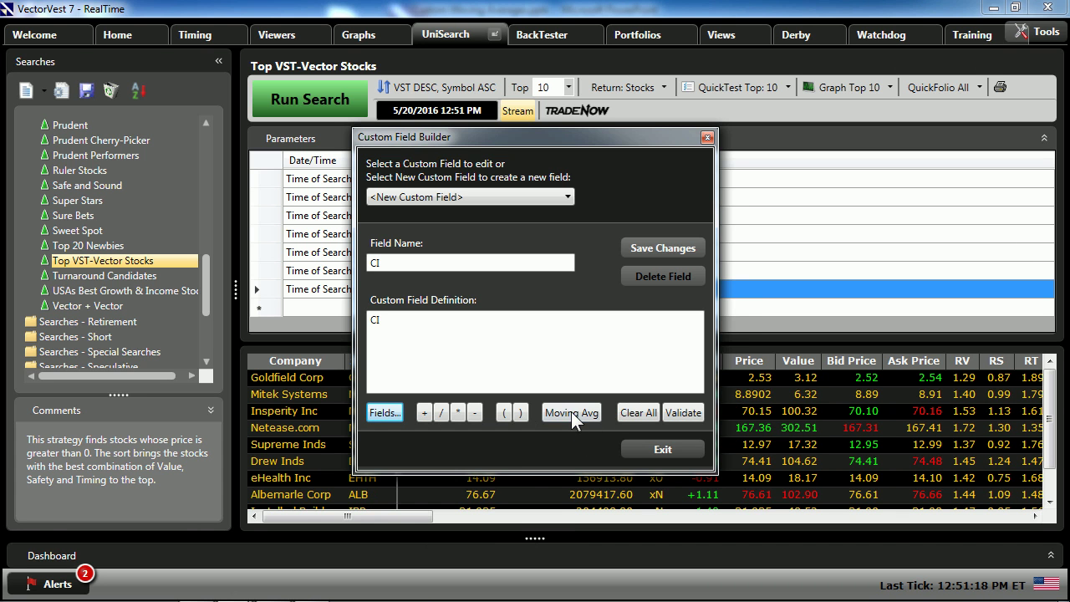
# Turn the CI field into a custom 3-day moving average, validate and save it, and check the list of custom fields.
pyautogui.click(571, 411)
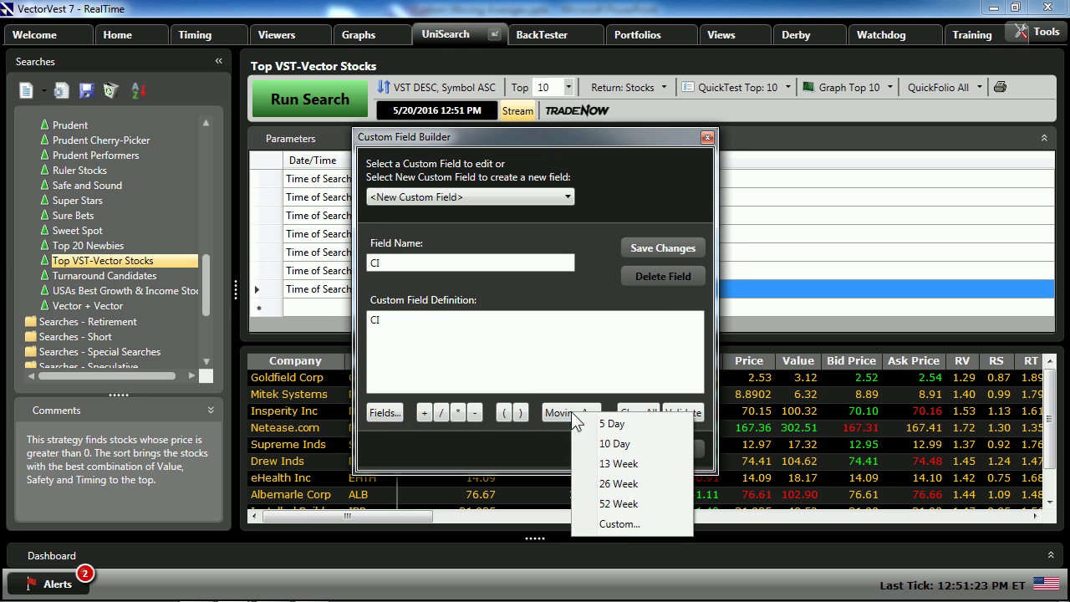
pyautogui.click(618, 523)
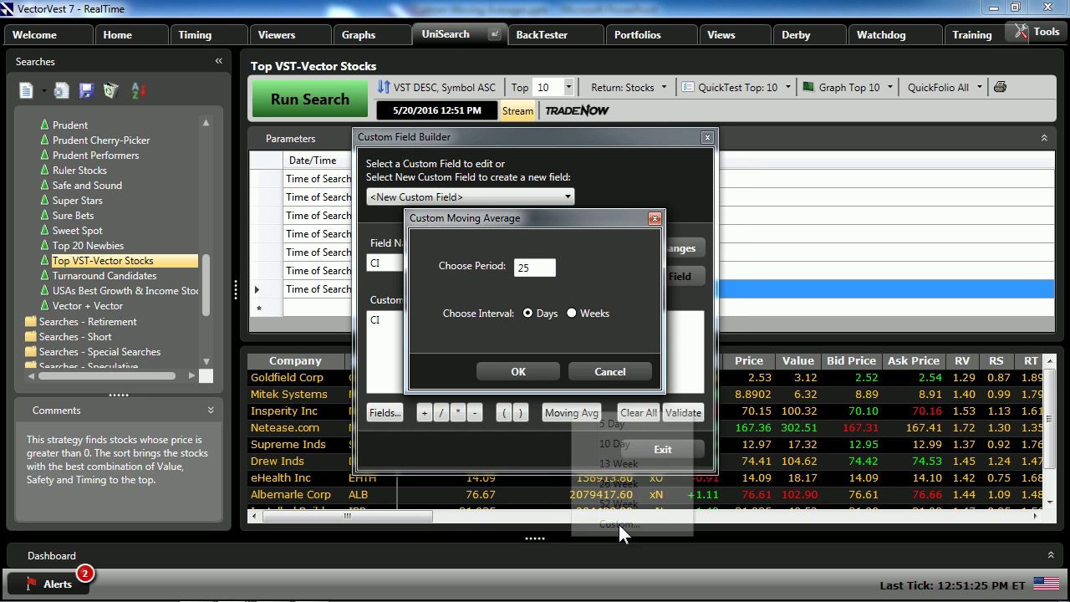
pyautogui.doubleClick(524, 267)
pyautogui.write('3')
pyautogui.click(530, 368)
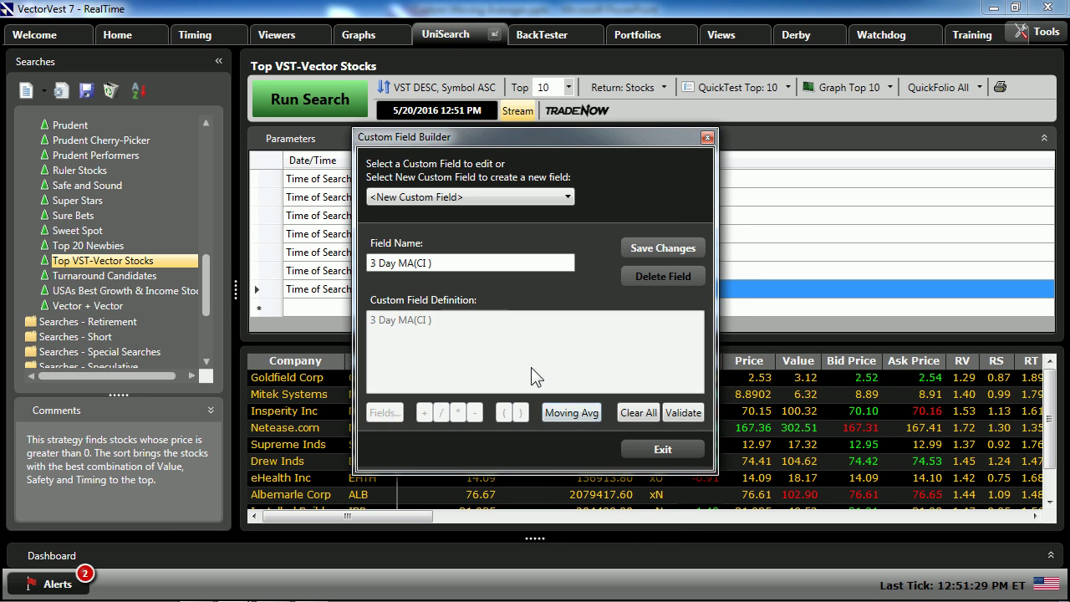
pyautogui.click(683, 412)
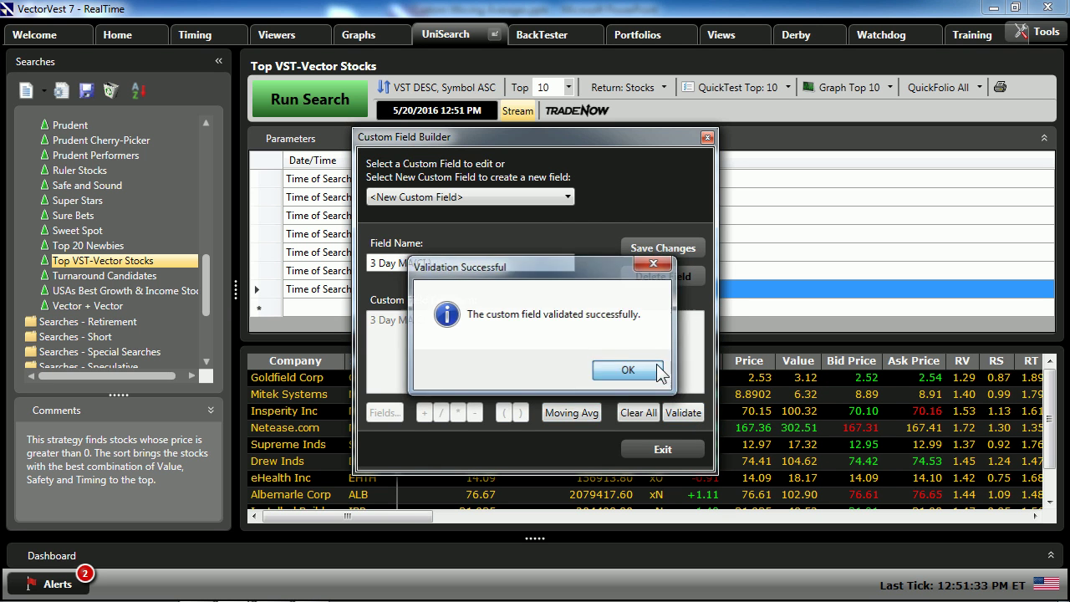
pyautogui.click(659, 373)
pyautogui.click(663, 248)
pyautogui.click(567, 197)
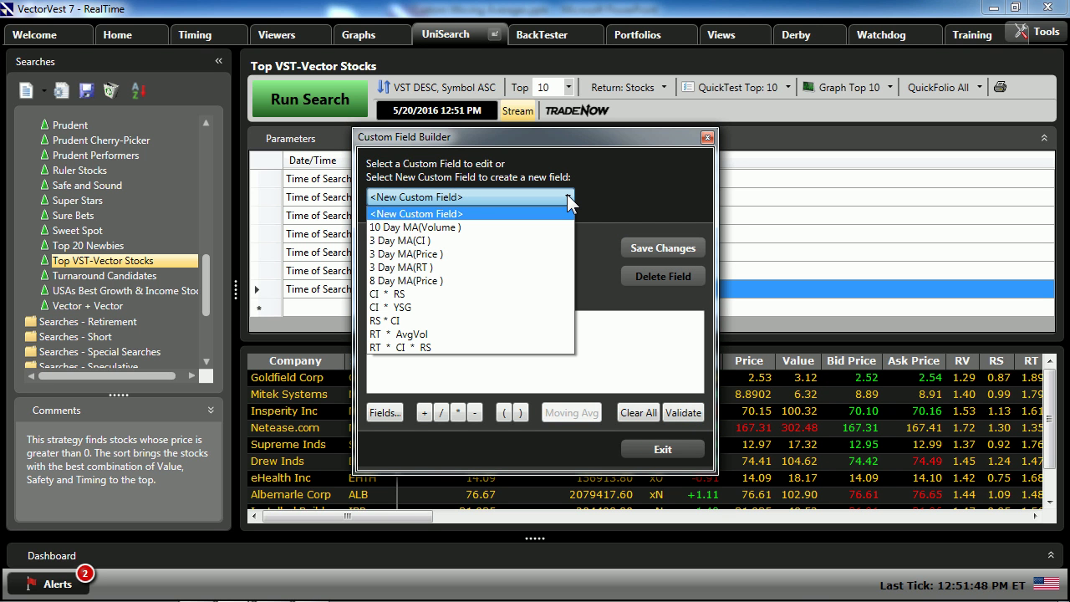